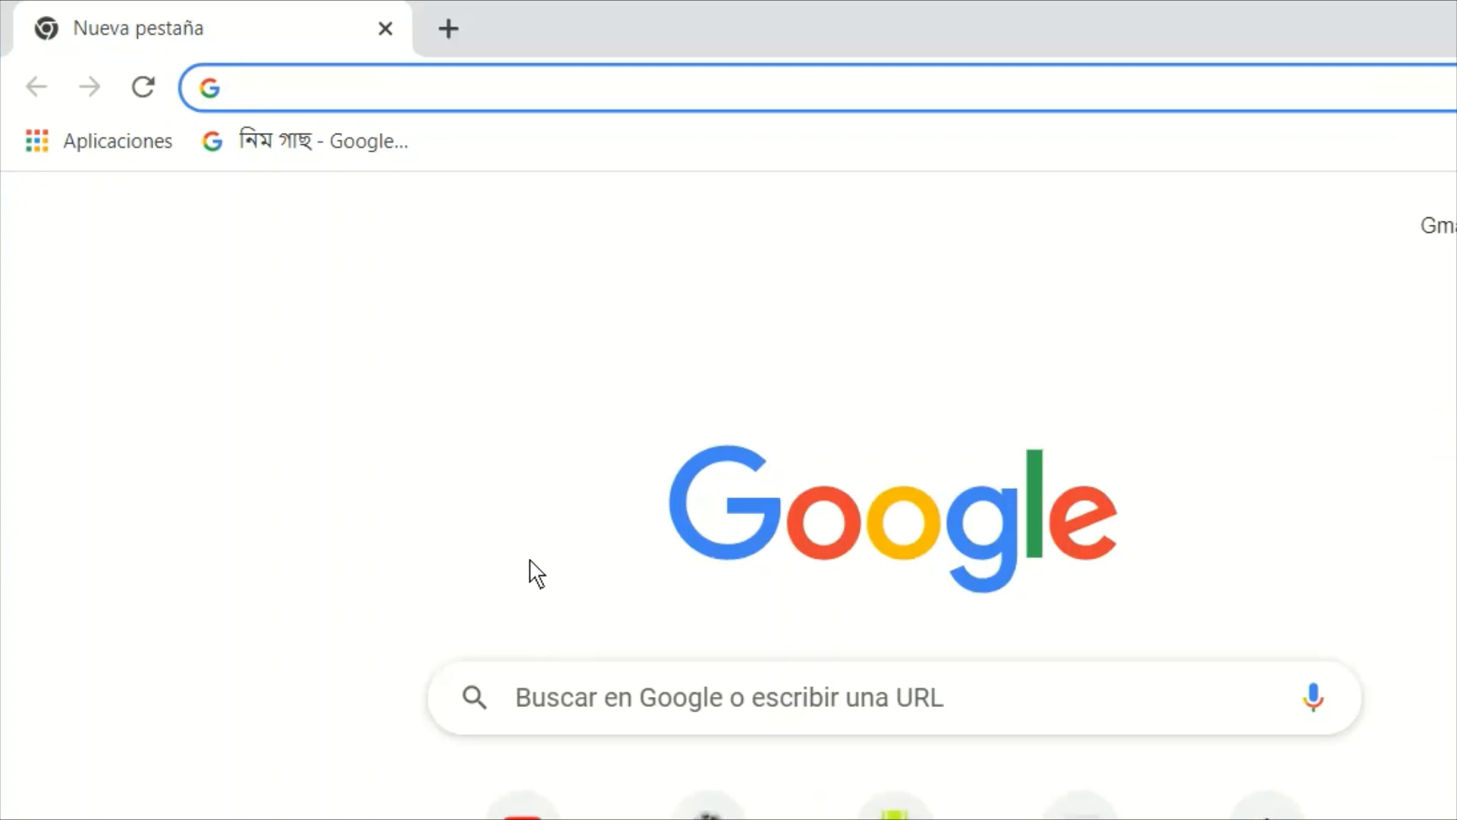
Search Google for "audacity", open the official audacityteam.org site and locate its Download Audacity option
type("au")
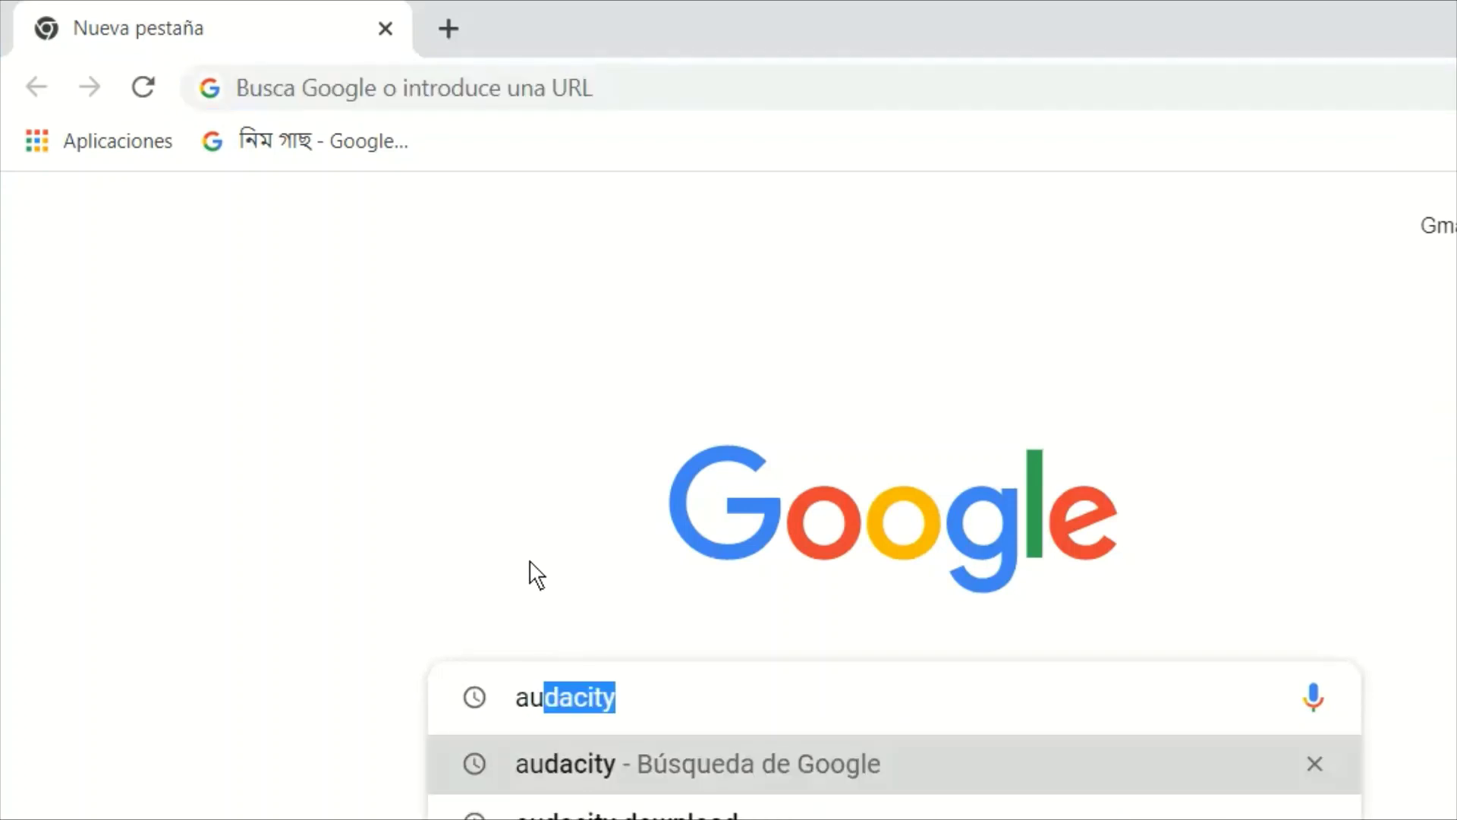
key("Return")
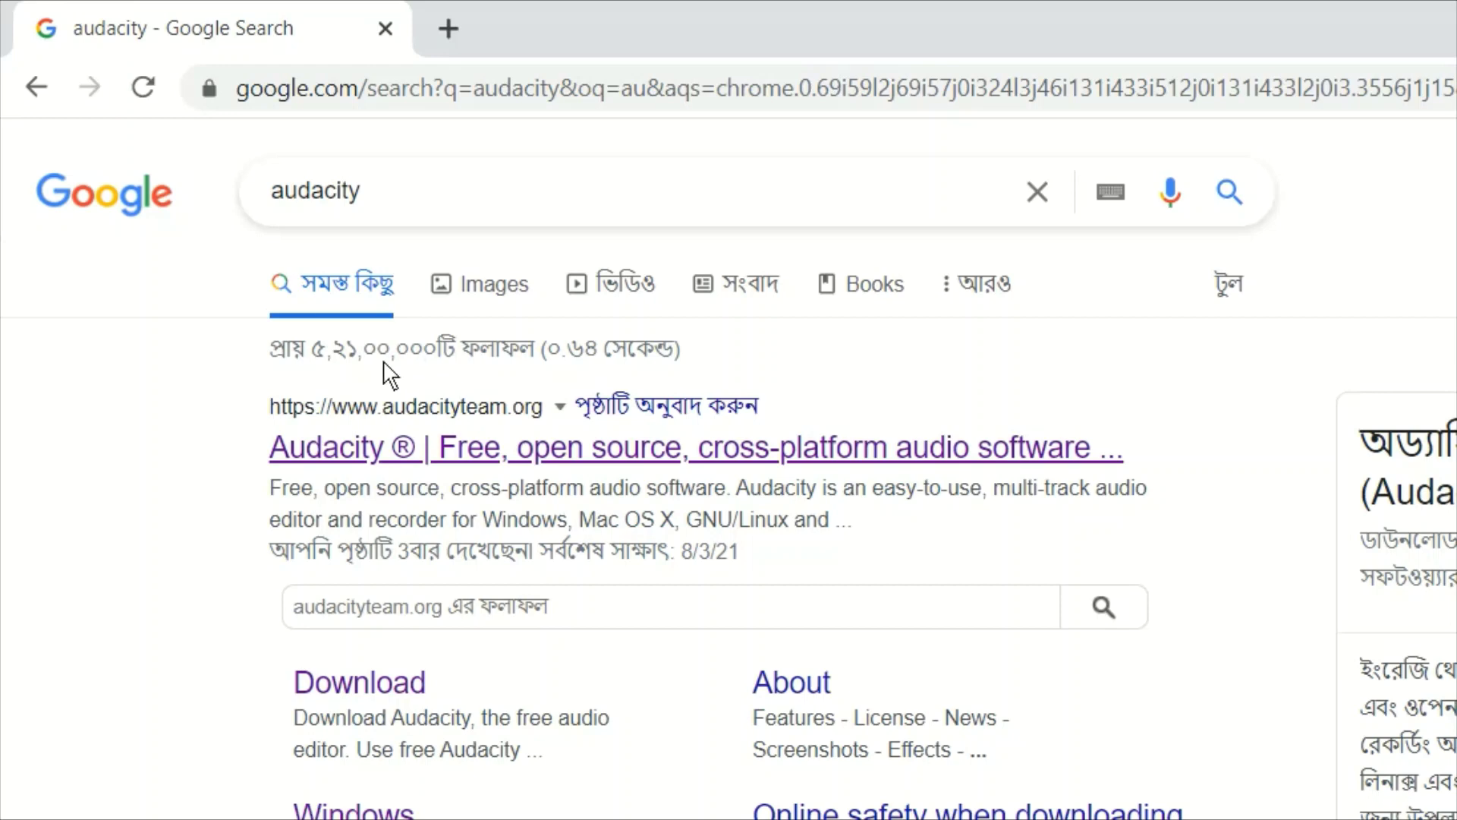
left_click(387, 447)
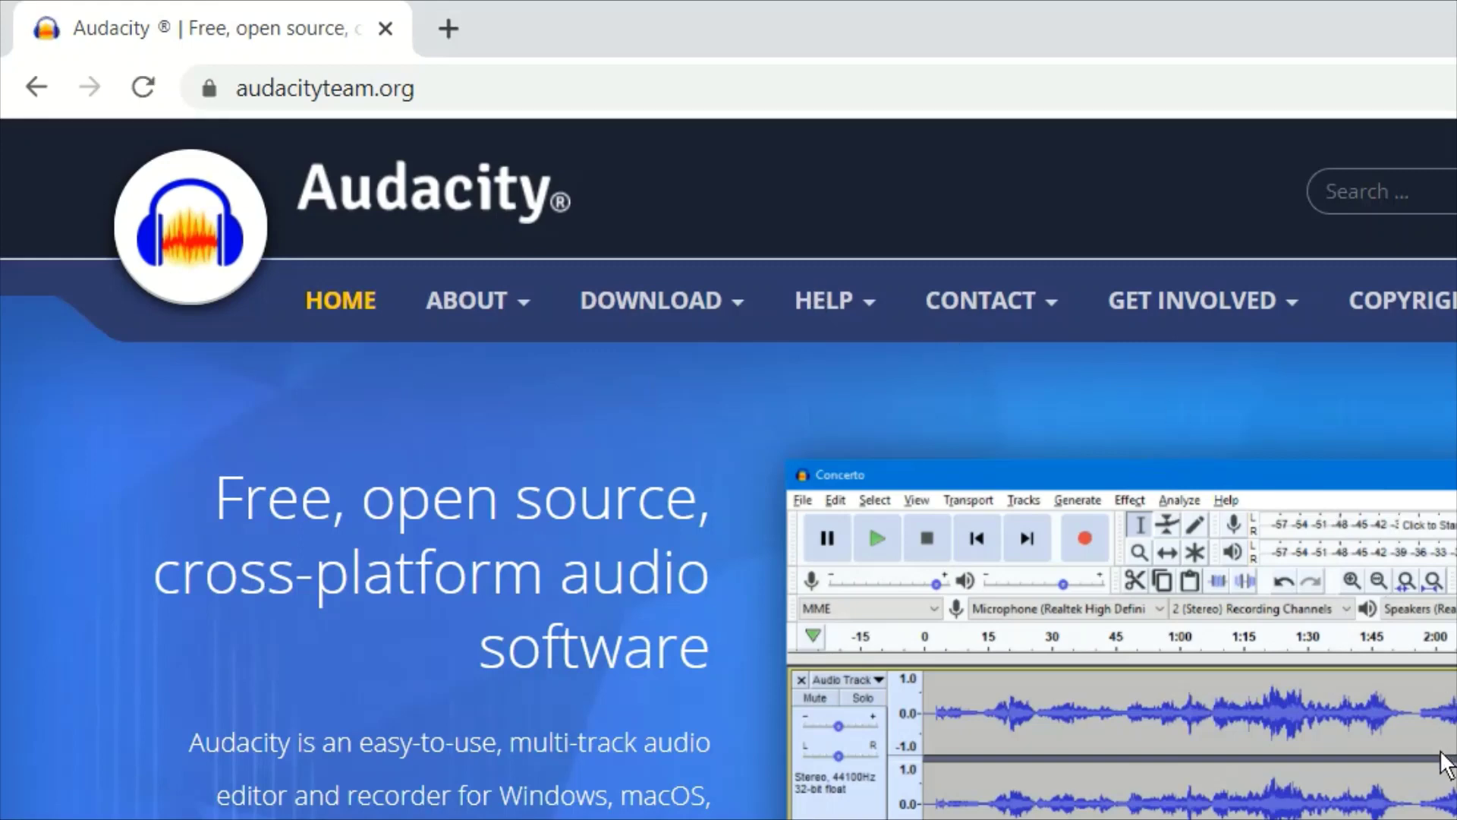
scroll(1444, 759, "down", 3)
scroll(1444, 761, "down", 5)
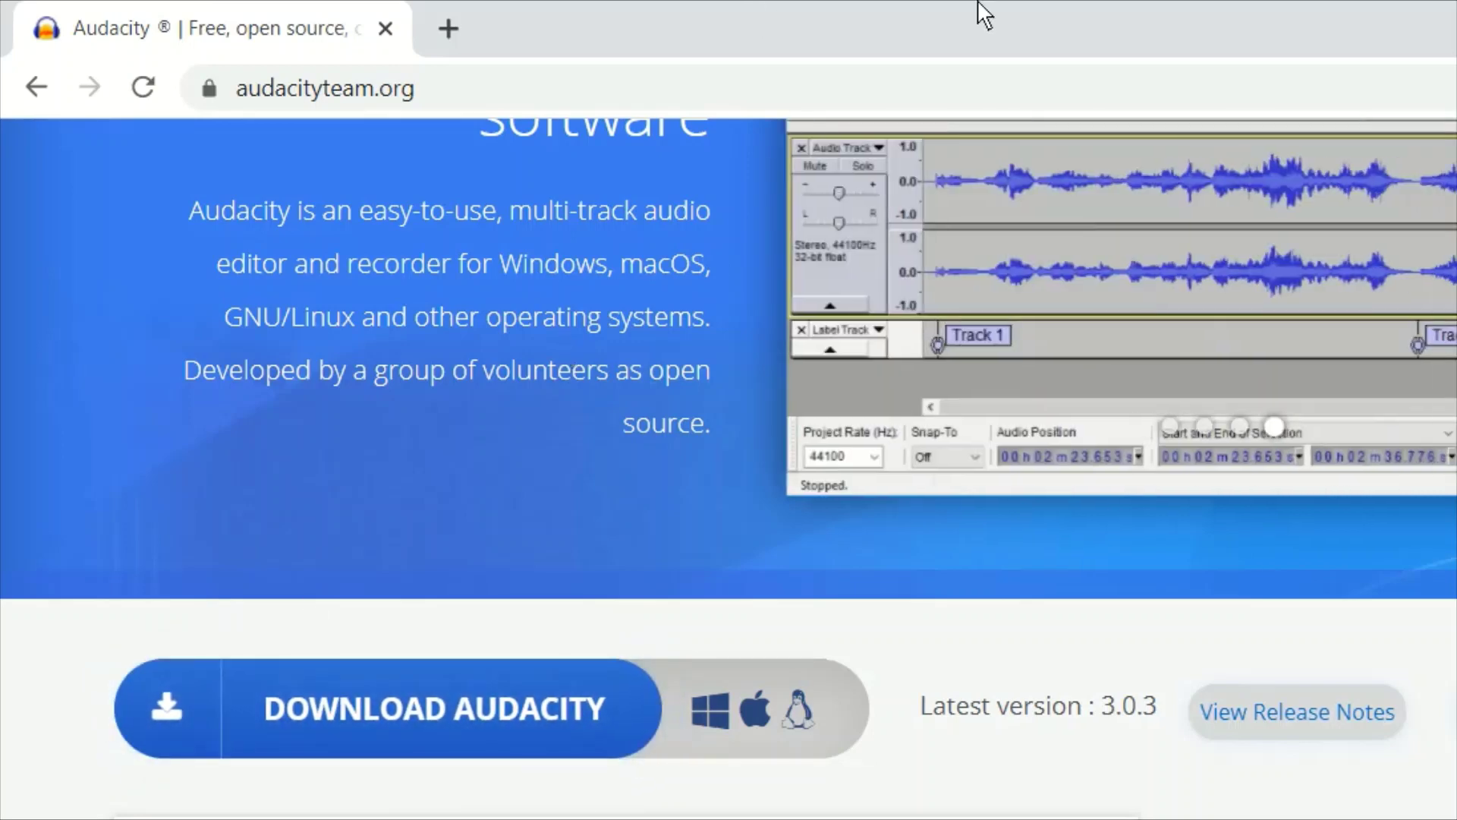
Leave the browser for the desktop and launch Audacity
left_click(1316, 6)
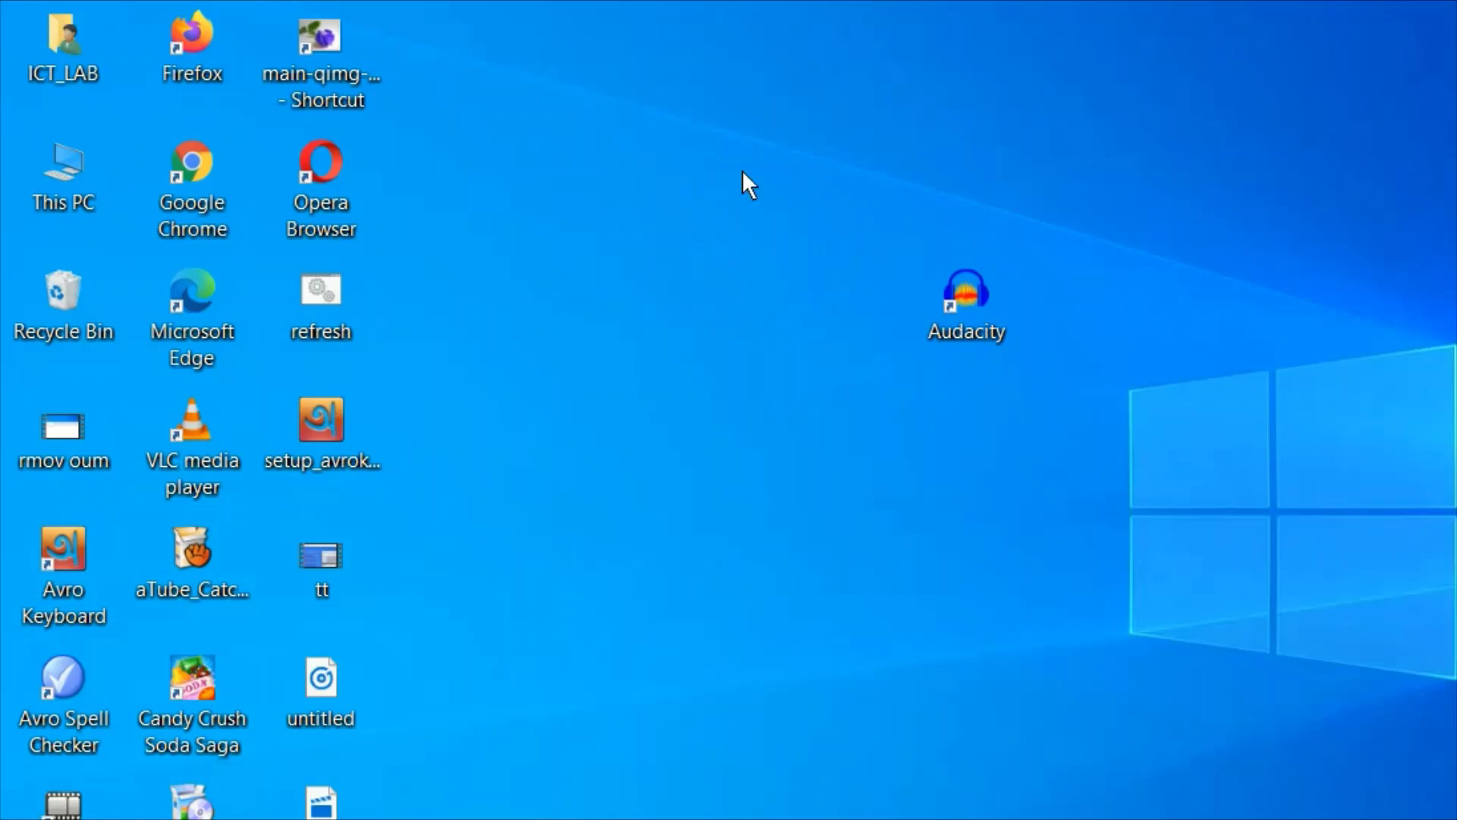
left_click(789, 267)
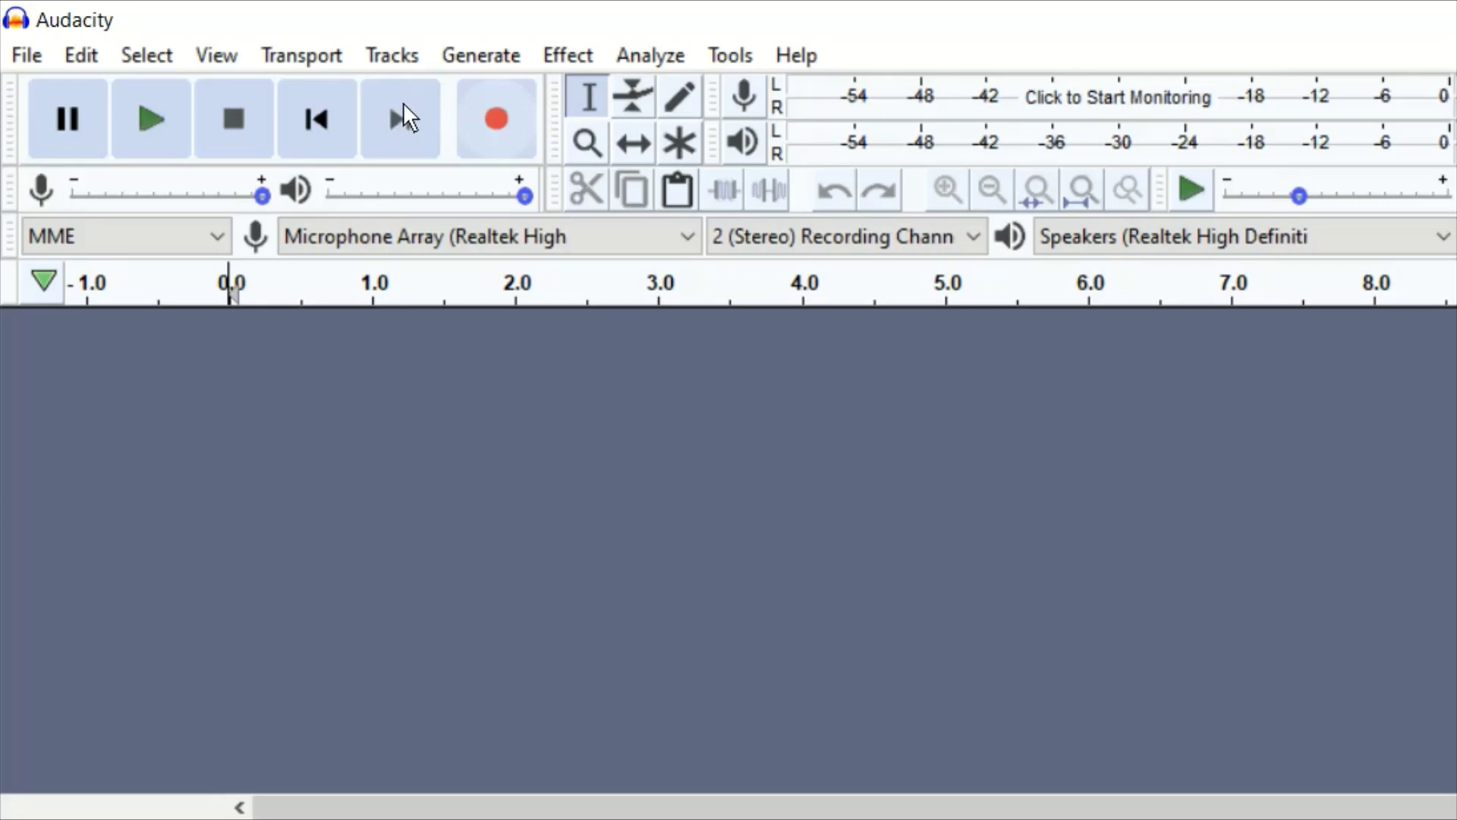
Record a stereo voice clip of about 9.5 seconds from the microphone and play it back
key("r")
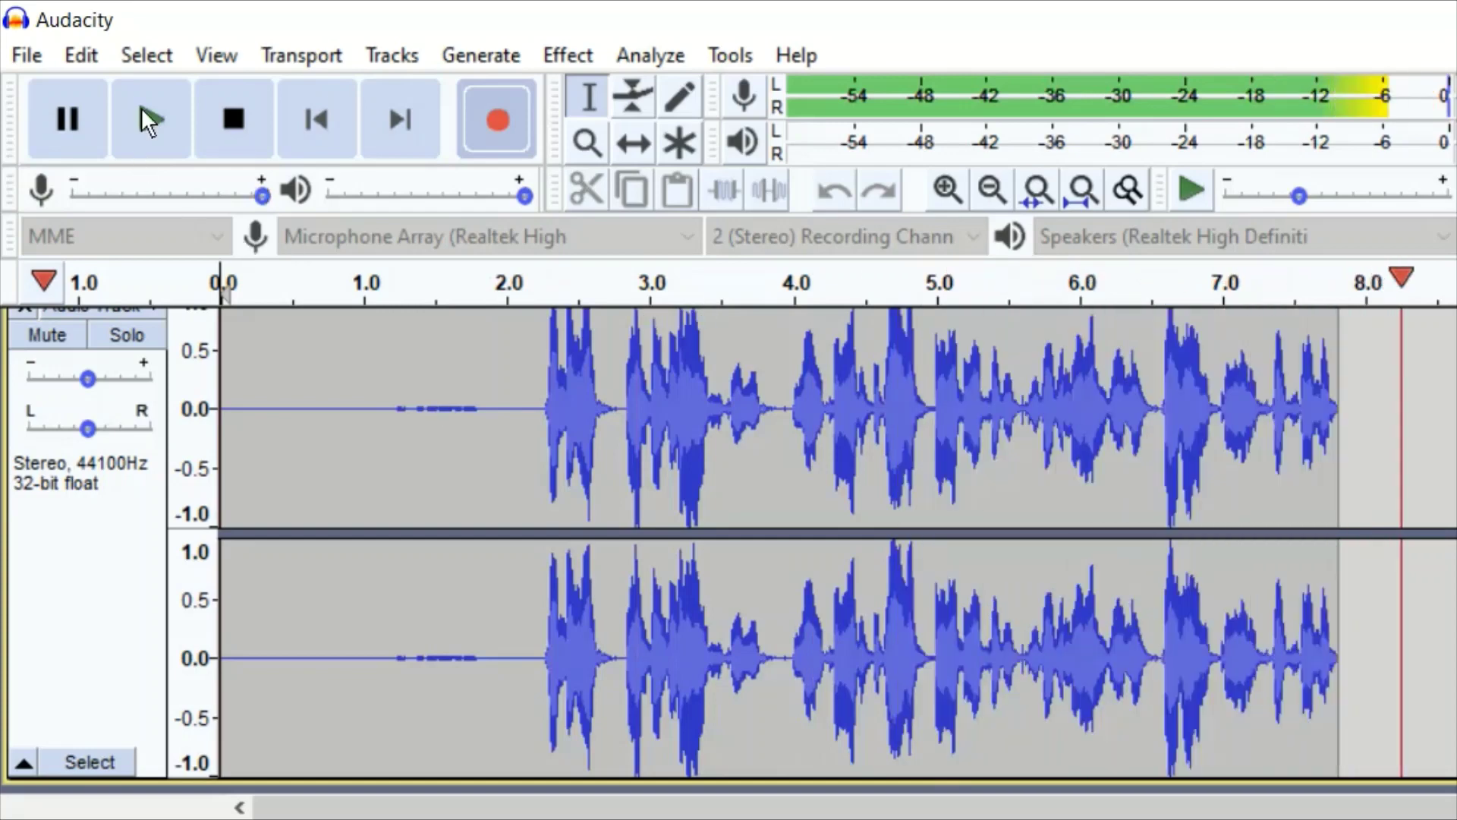
left_click(193, 85)
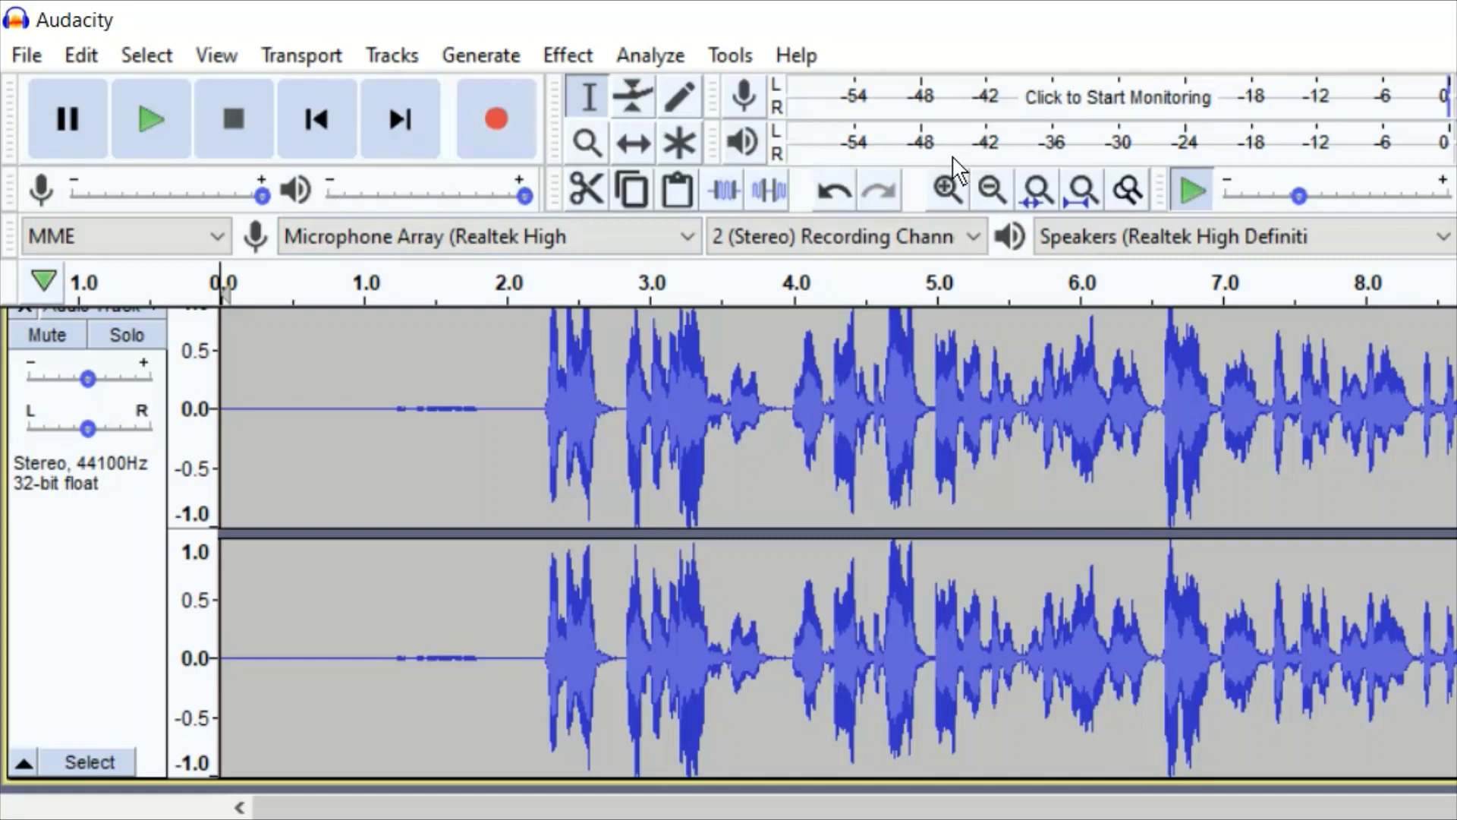
left_click(1190, 191)
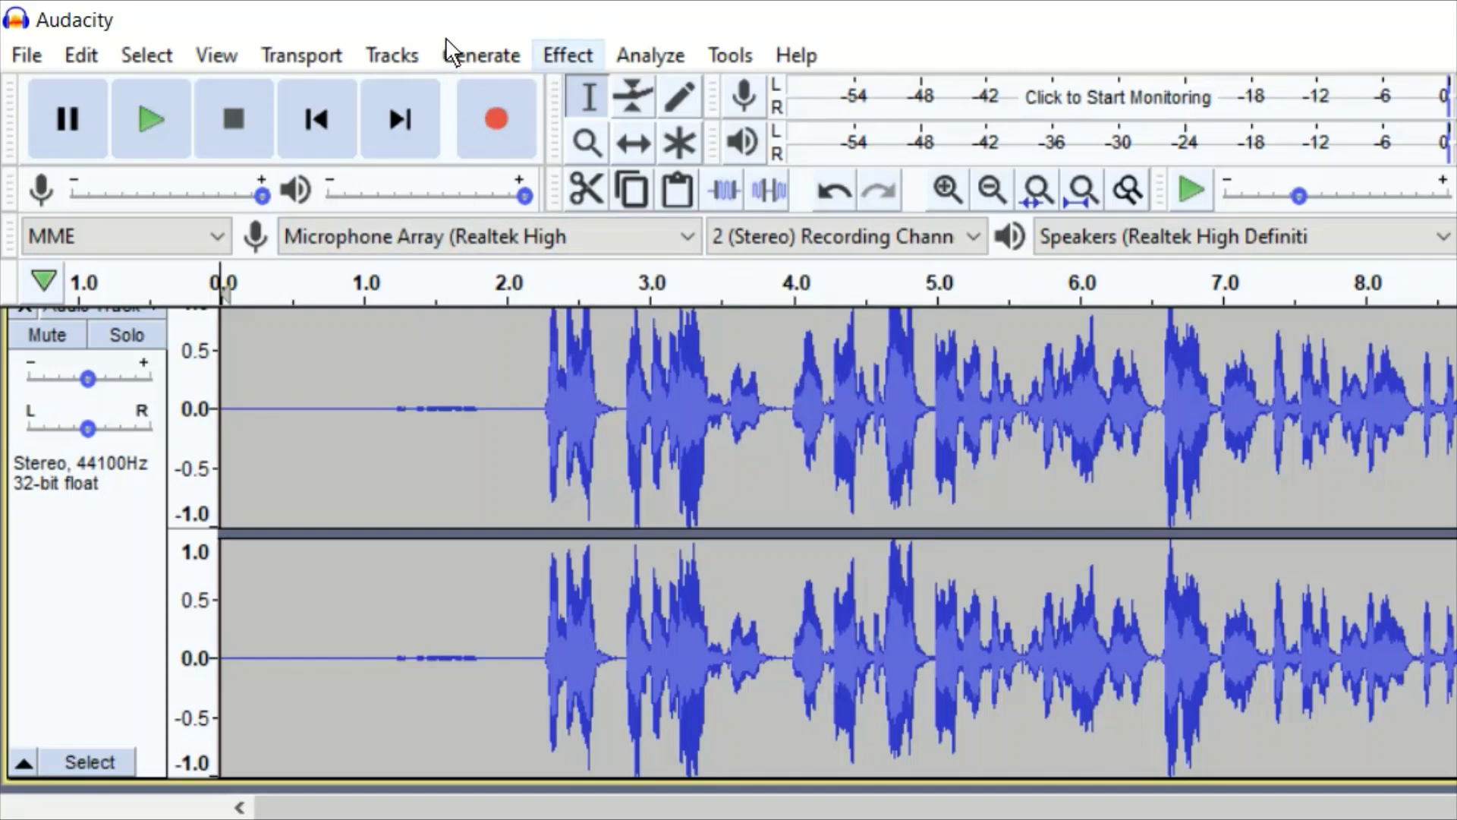
Select the whole recorded track and normalize it to a peak amplitude of -1.0 dB with DC offset removal
left_click(188, 380)
scroll(188, 380, "up", 1)
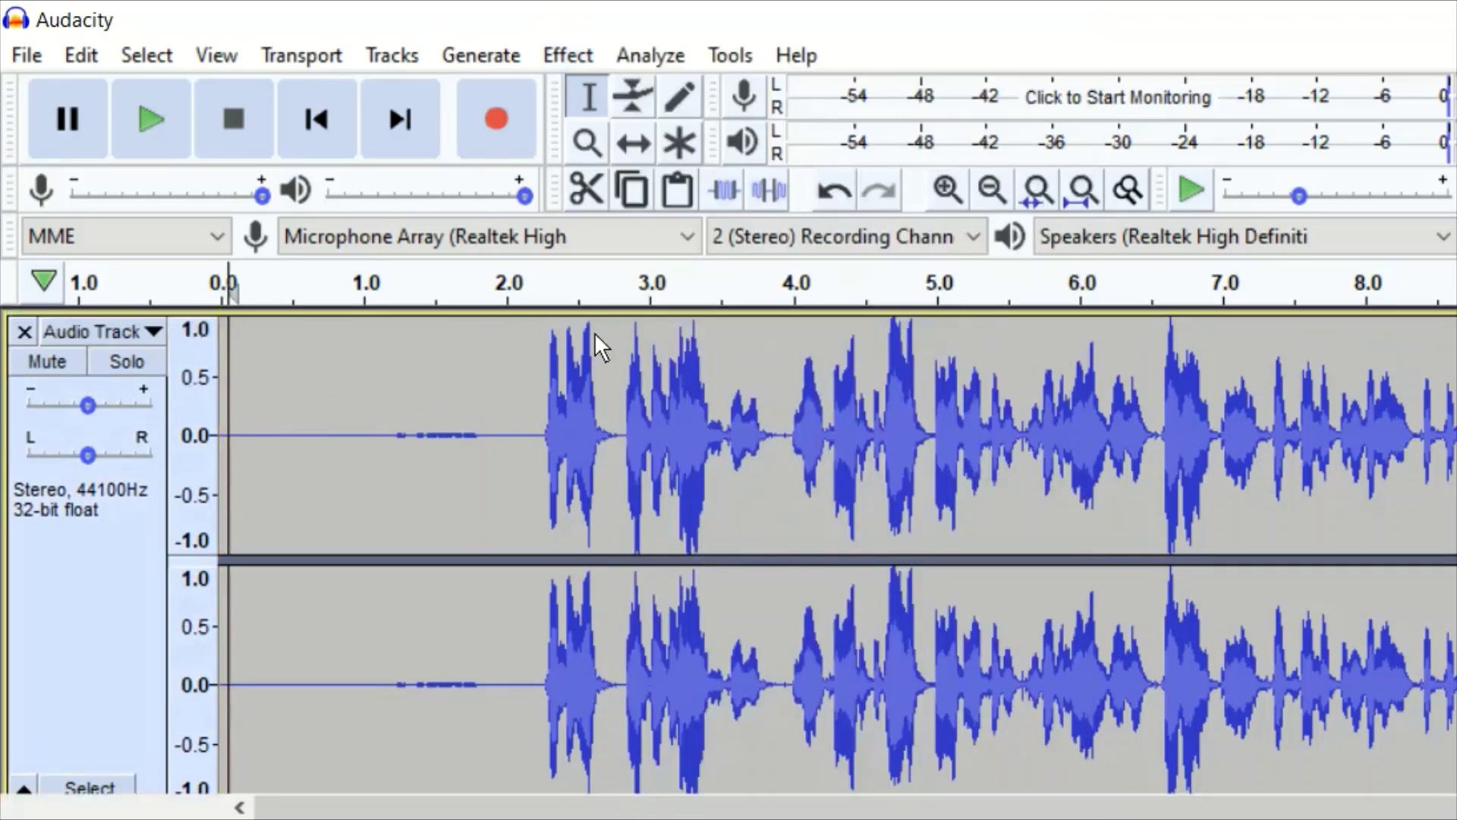
scroll(595, 335, "down", 1)
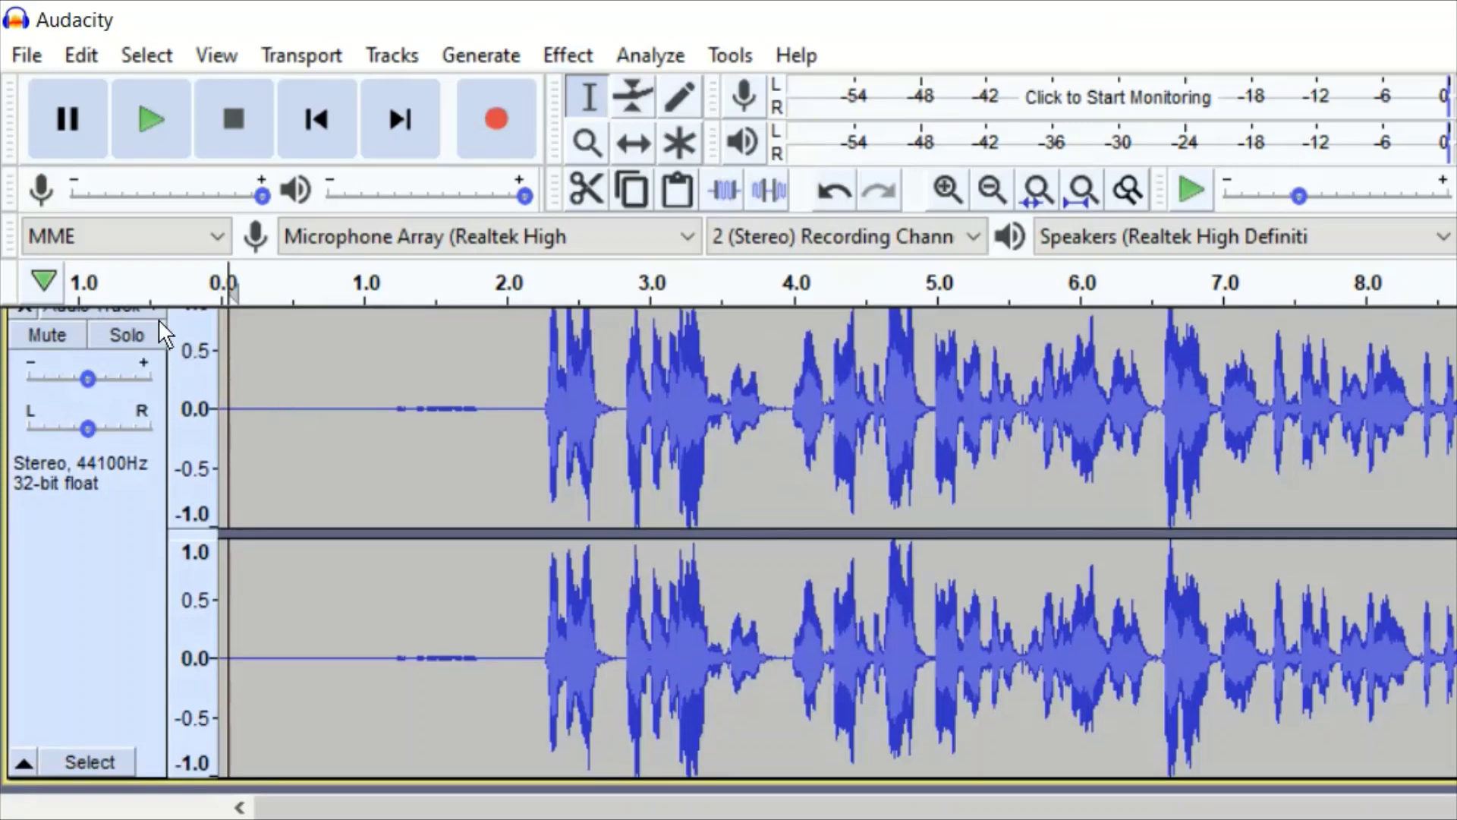
scroll(351, 340, "up", 1)
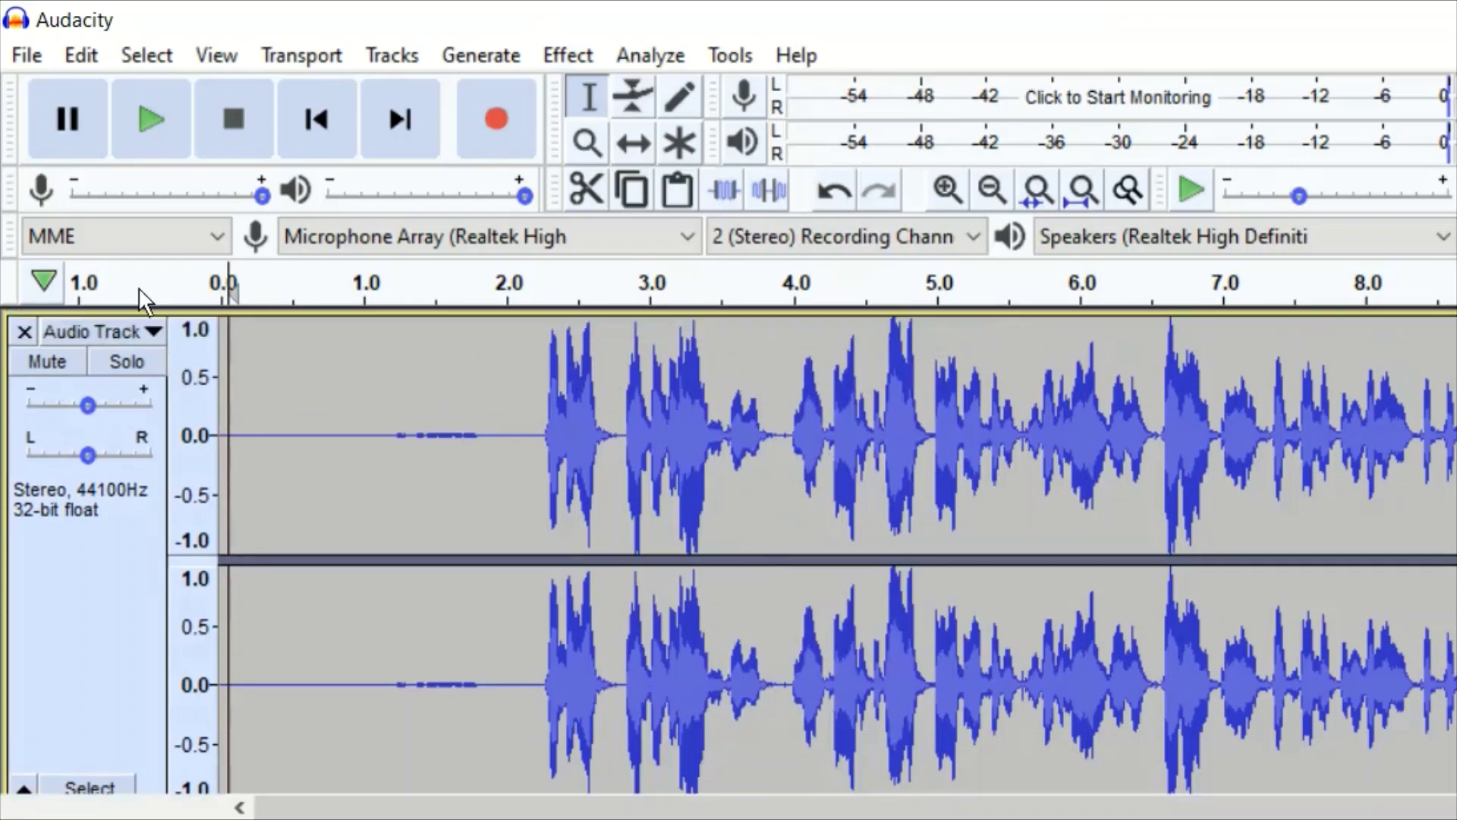
left_click_drag(179, 309, 1317, 367)
scroll(1318, 367, "down", 1)
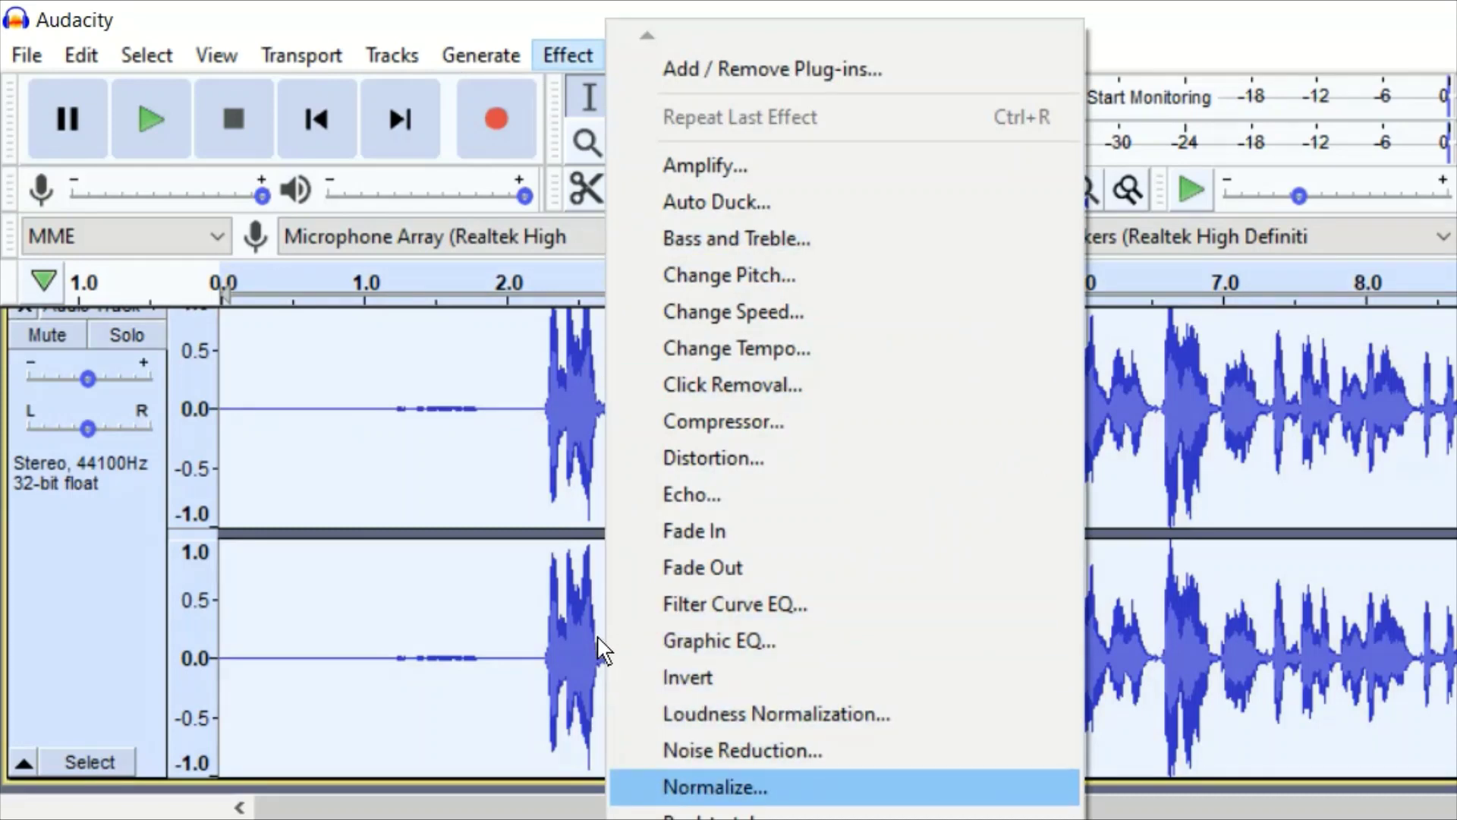
key("Return")
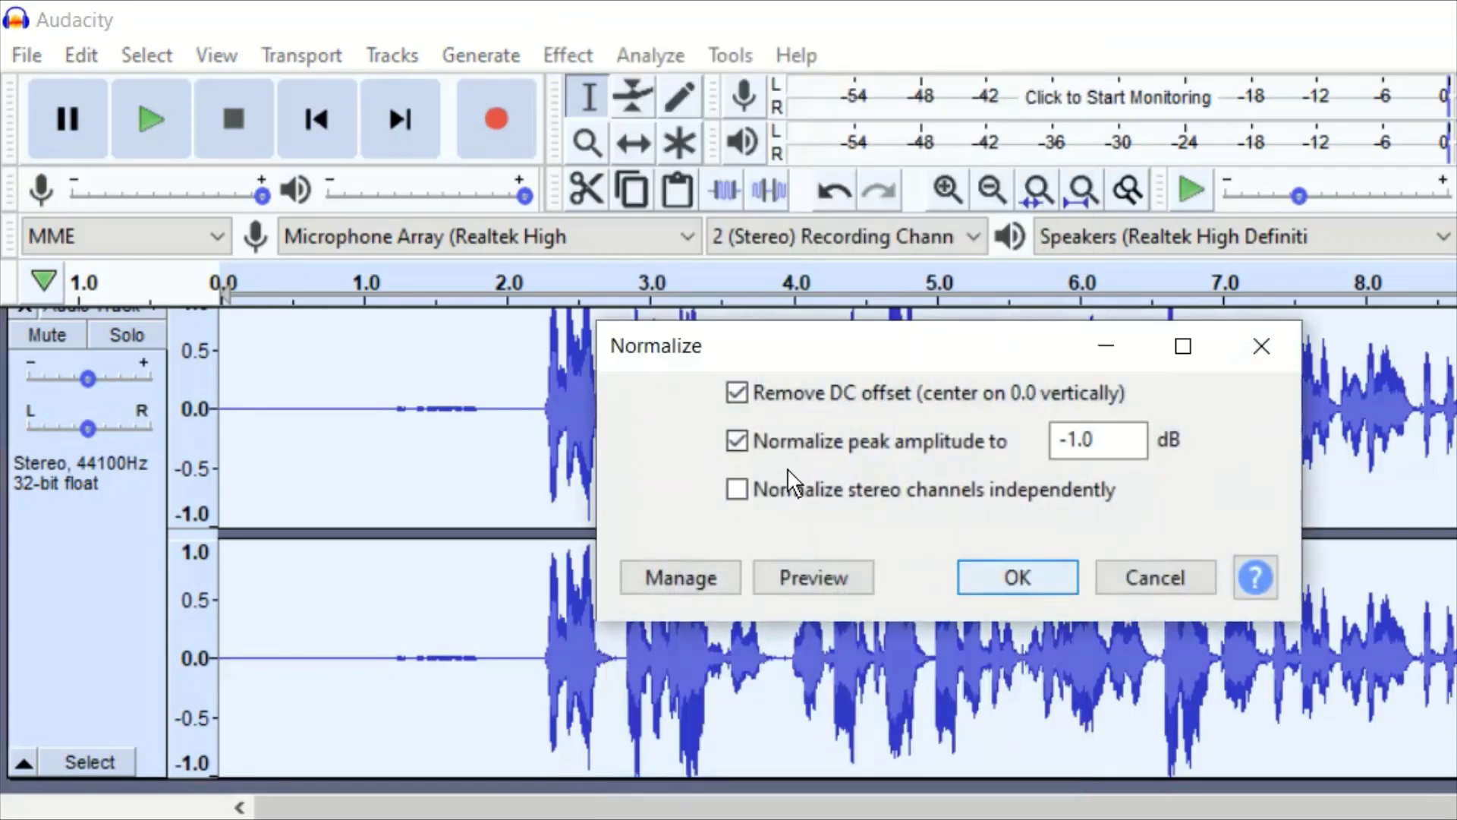
key("Return")
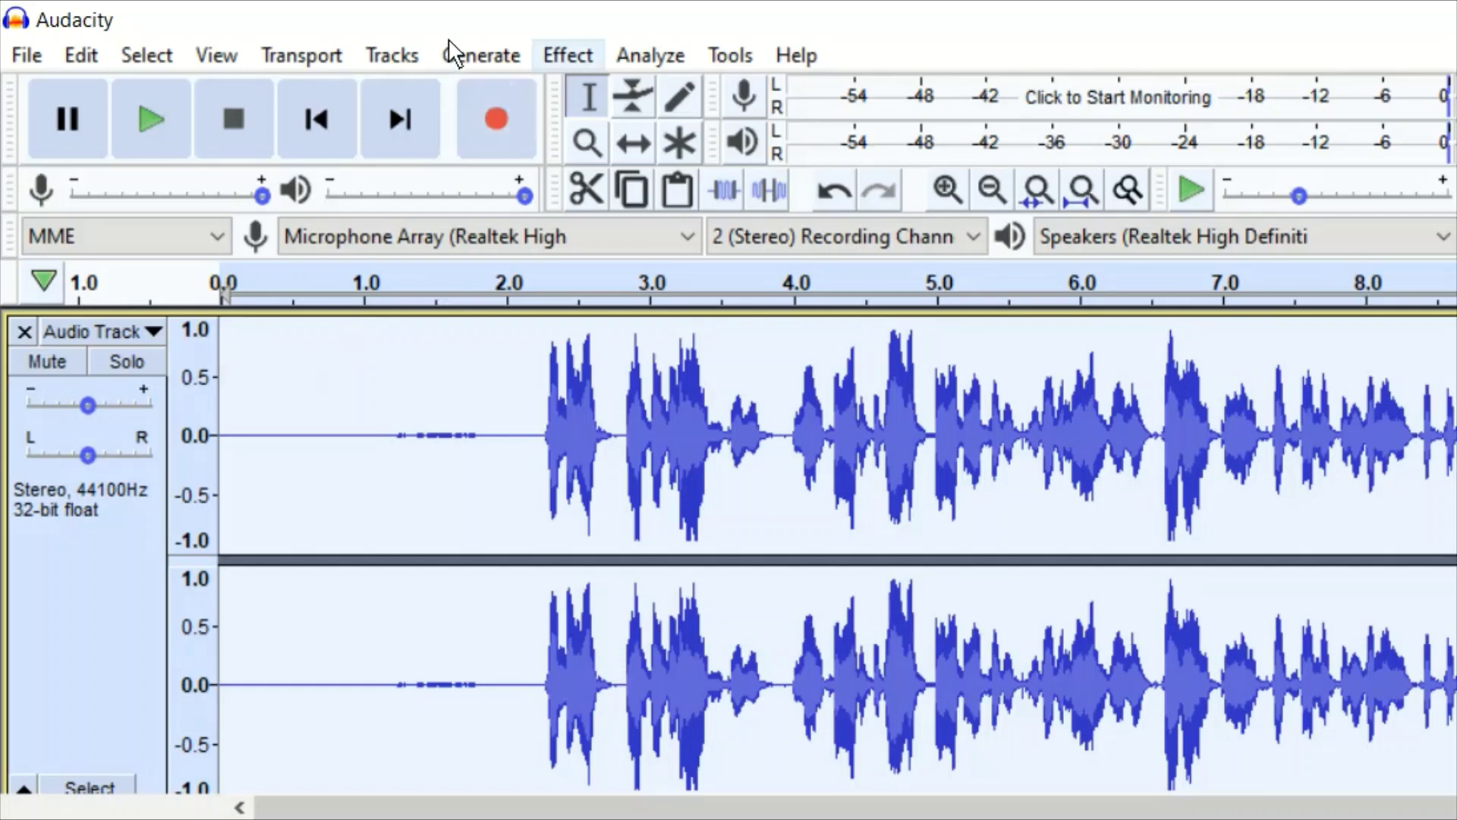
Capture a noise profile for Noise Reduction from the selected audio
key("Down")
key("Down")
key("Down")
key("Down")
key("Down")
key("Down")
key("Down")
key("Down")
key("Down")
key("Down")
key("Down")
key("Down")
key("Down")
key("Down")
key("Down")
key("Down")
key("Down")
key("Down")
key("Down")
key("Down")
key("Down")
key("Up")
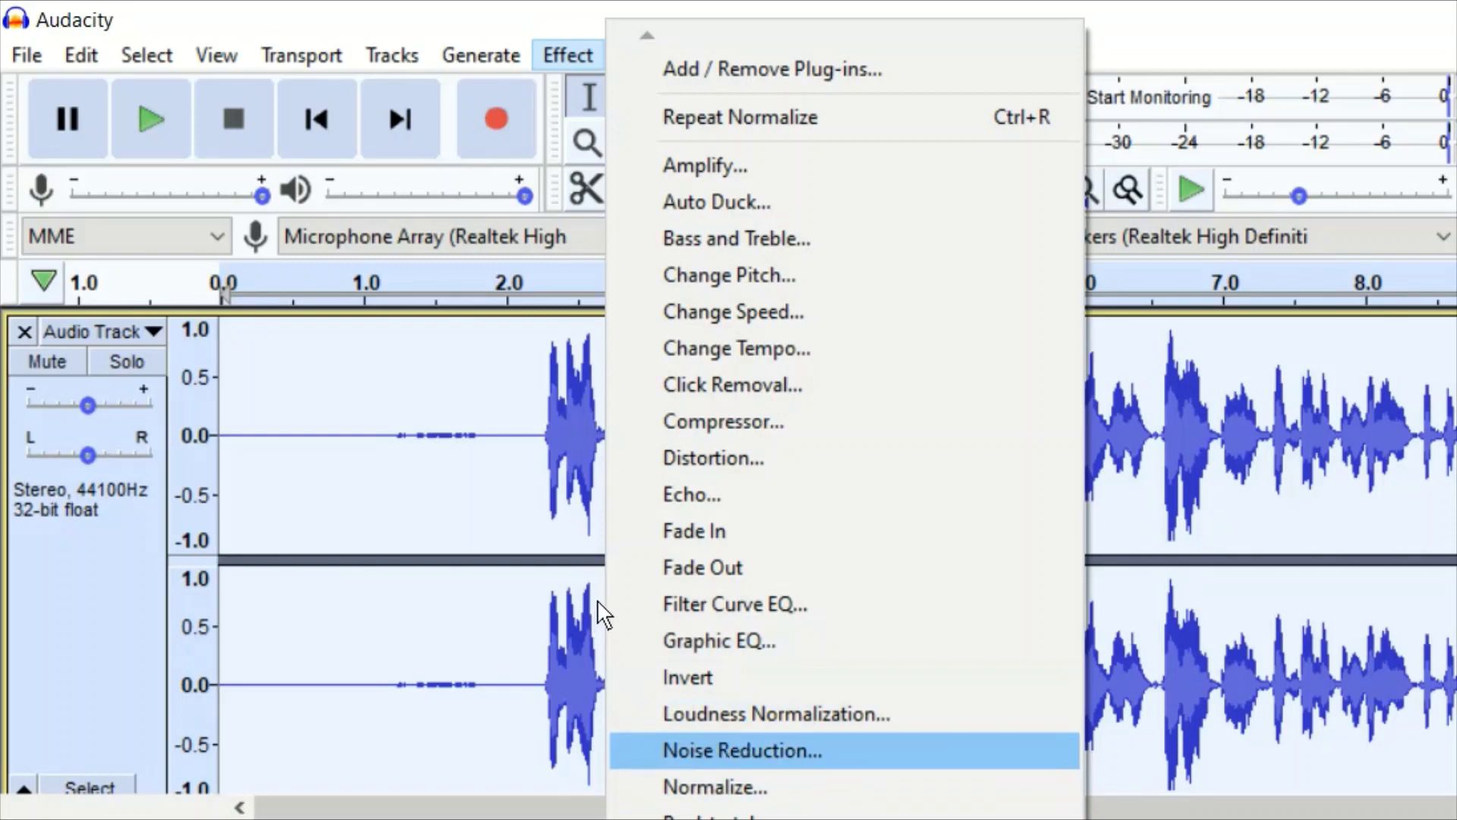
key("Return")
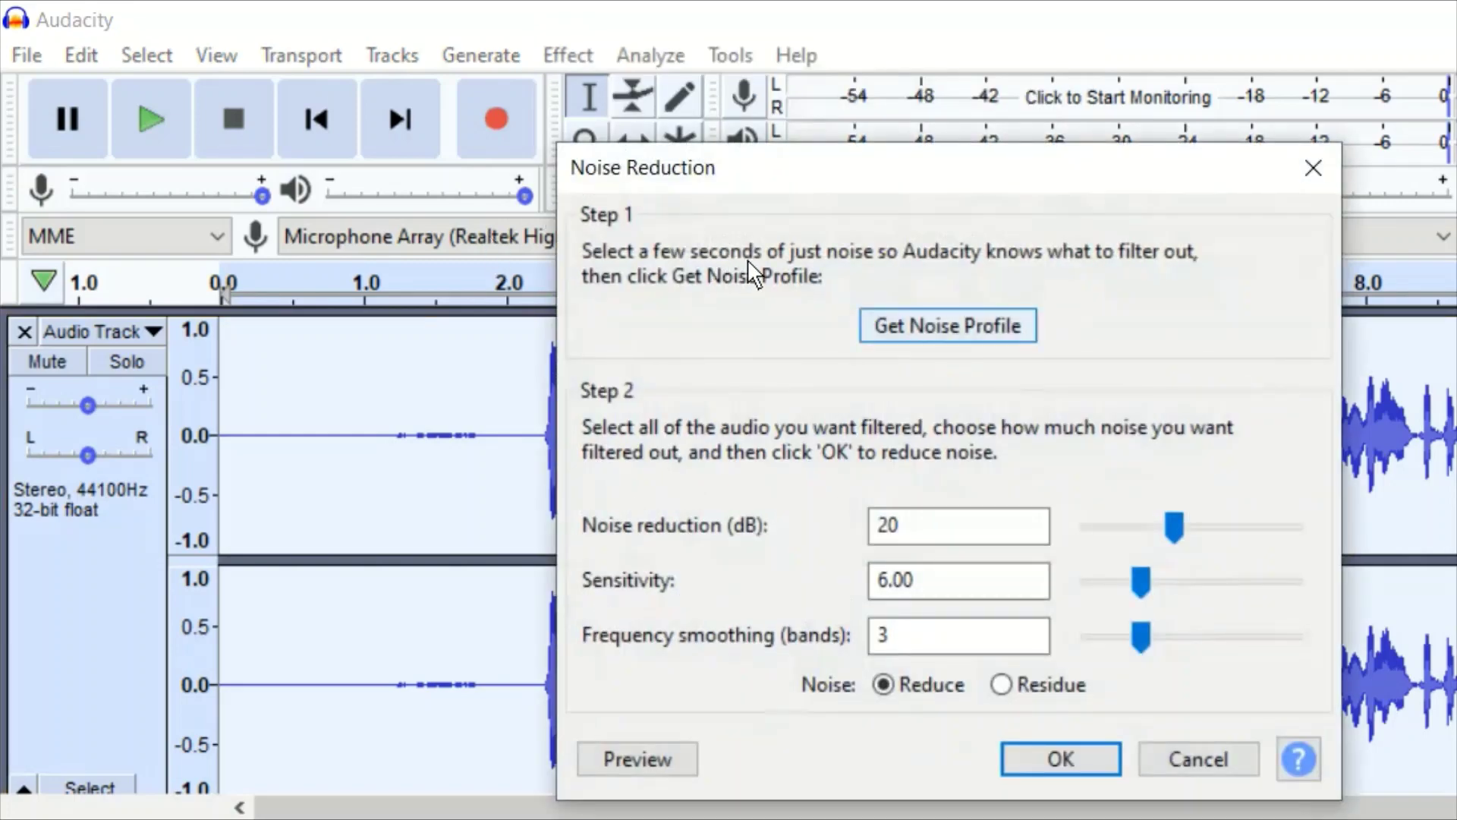
key("Return")
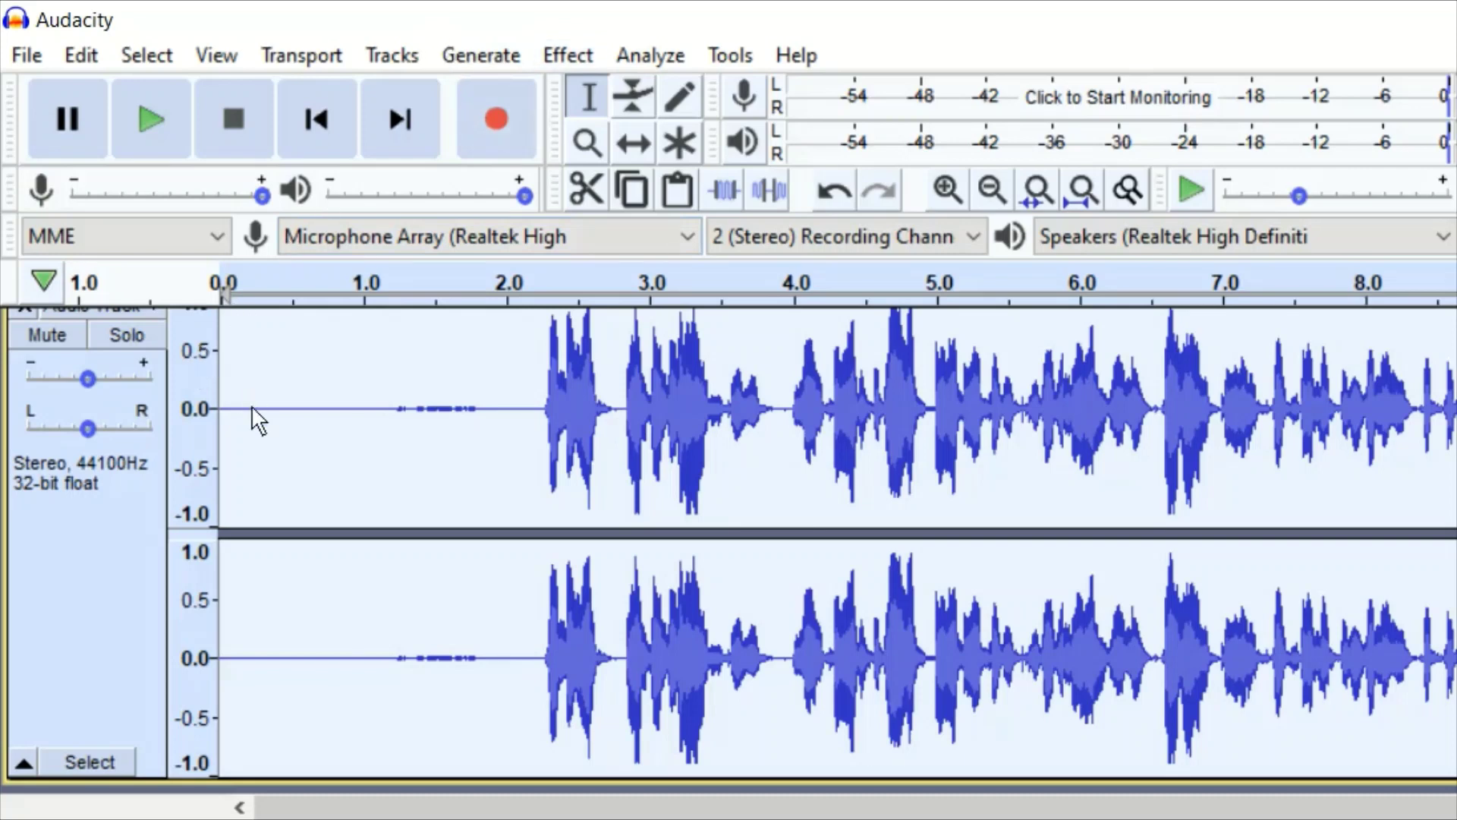
Apply Noise Reduction to the selected track with 20 dB reduction, sensitivity 6.00 and frequency smoothing of 3 bands
key("alt+c")
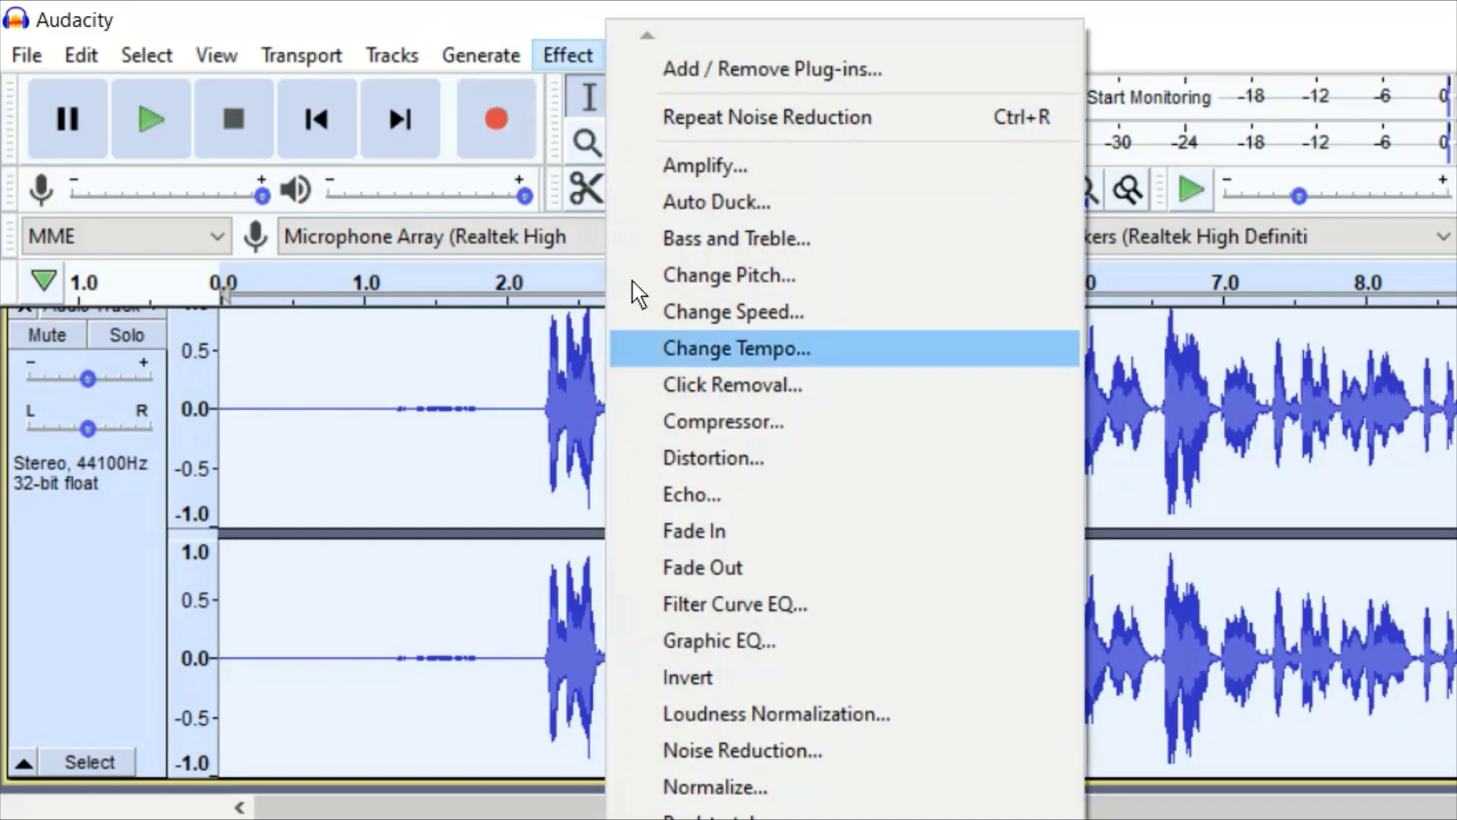
key("Up")
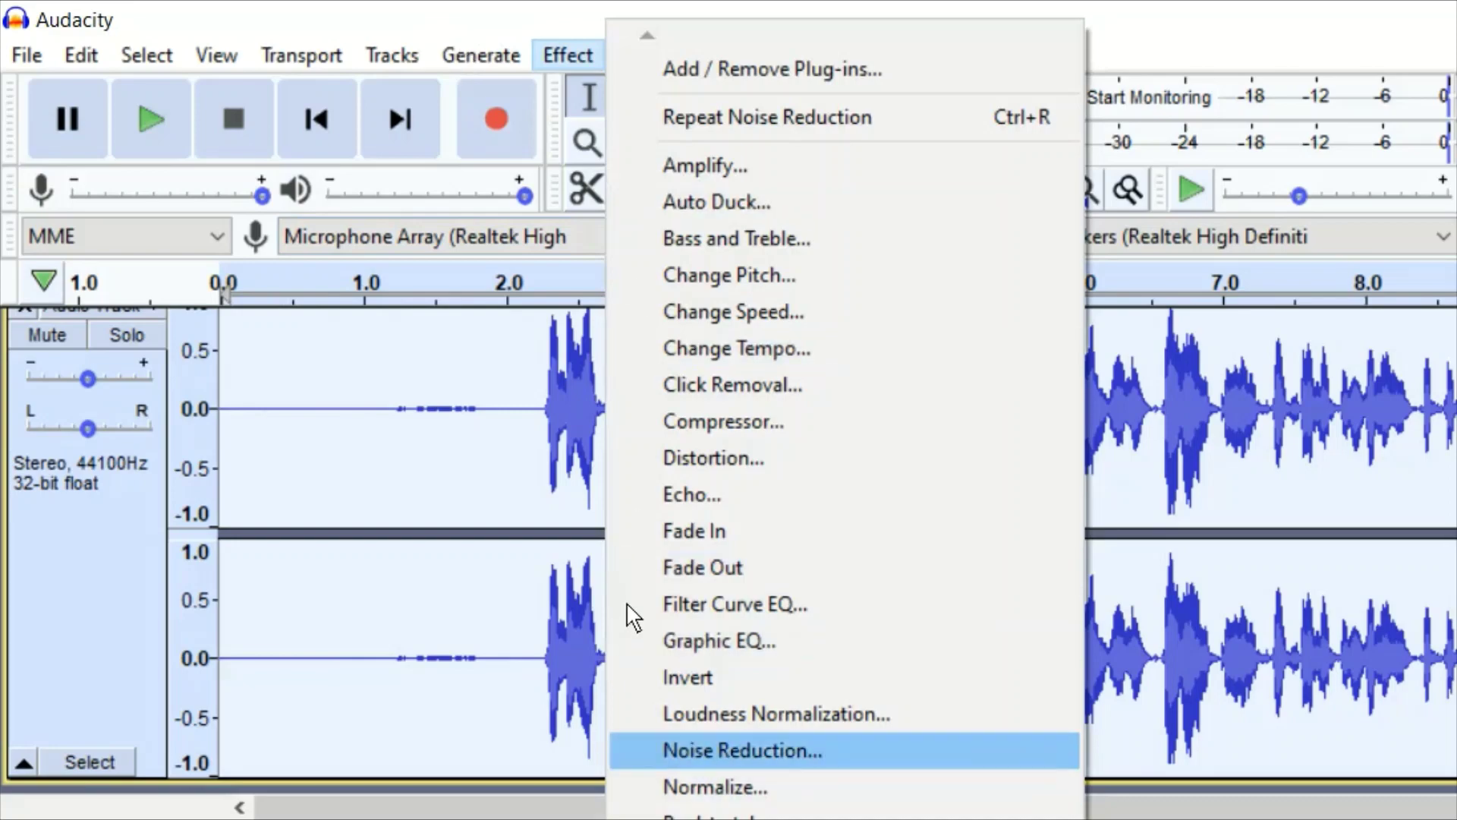
key("Return")
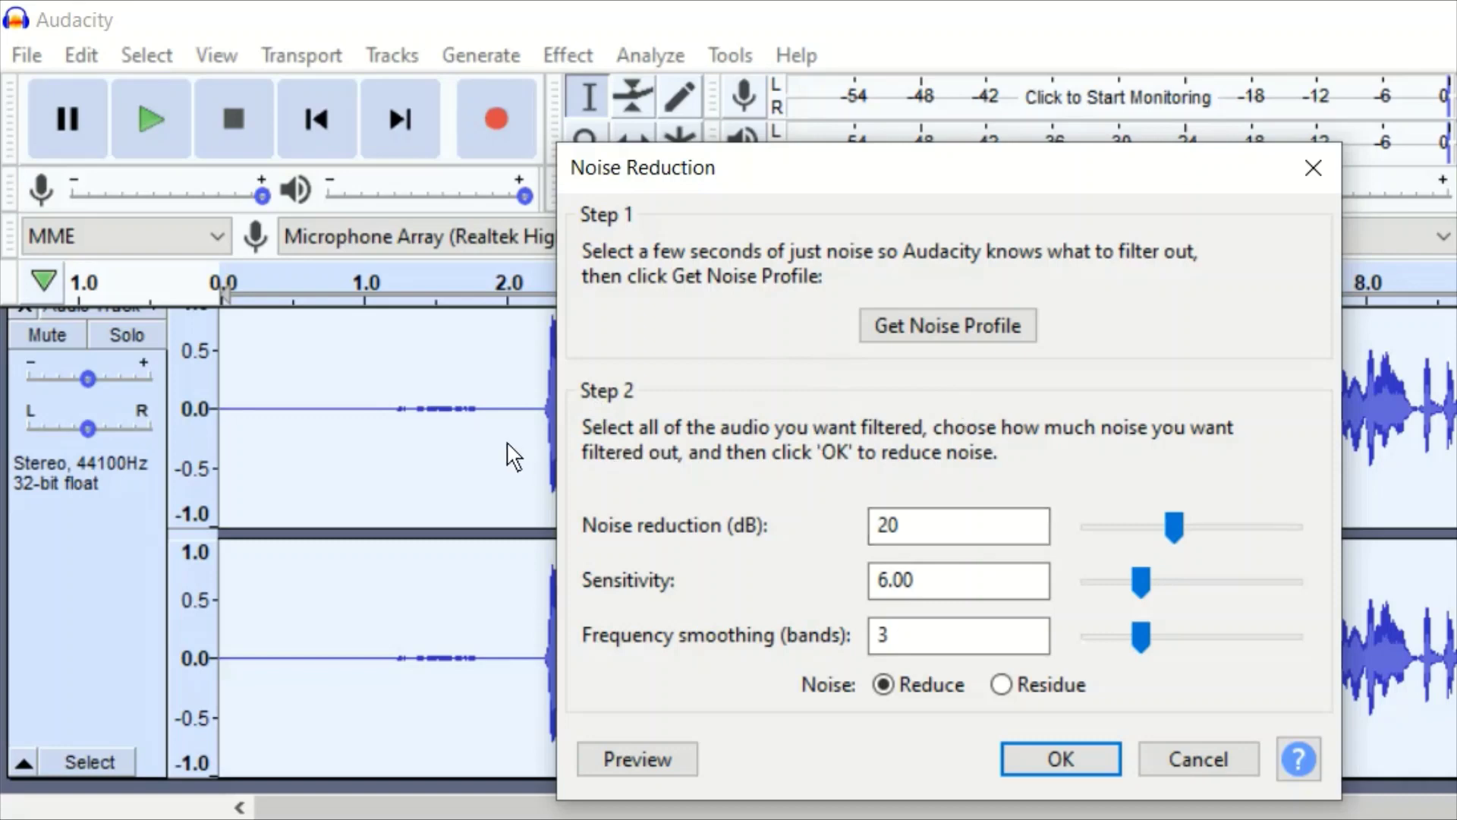
key("Tab")
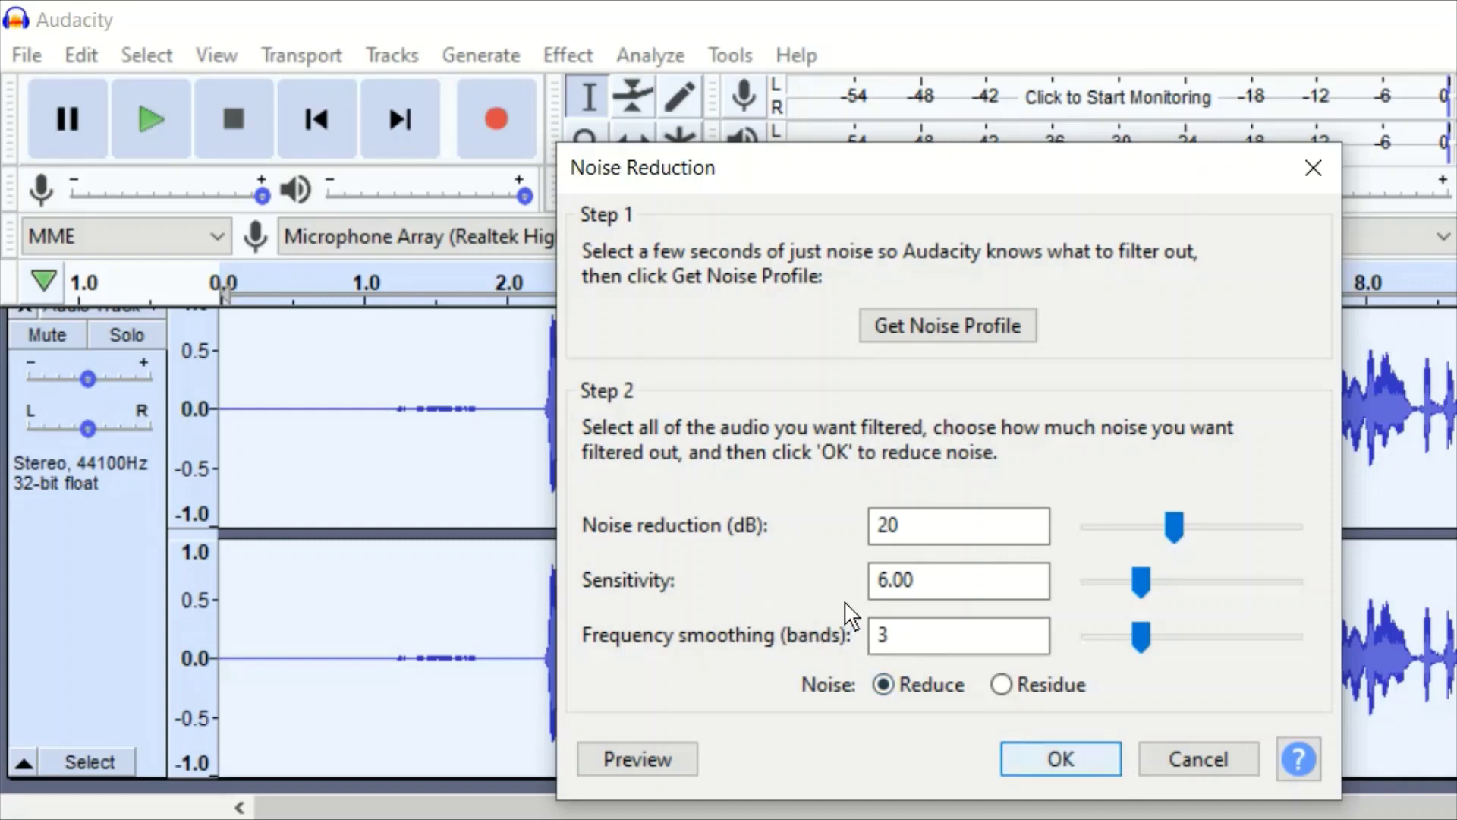
key("Return")
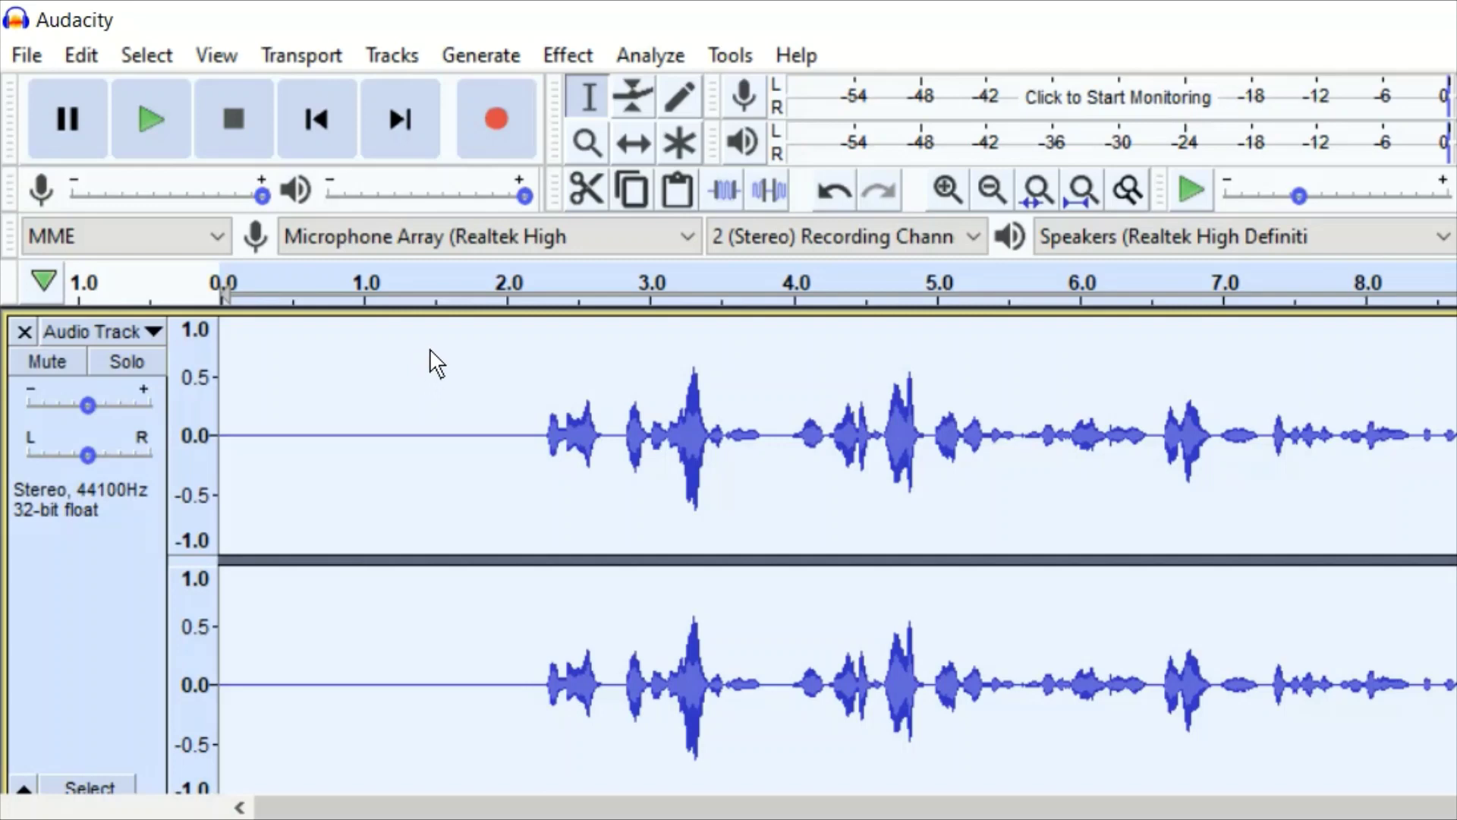
Cut the silent opening of the track, from the start to about 2.2 seconds
scroll(430, 348, "down", 1)
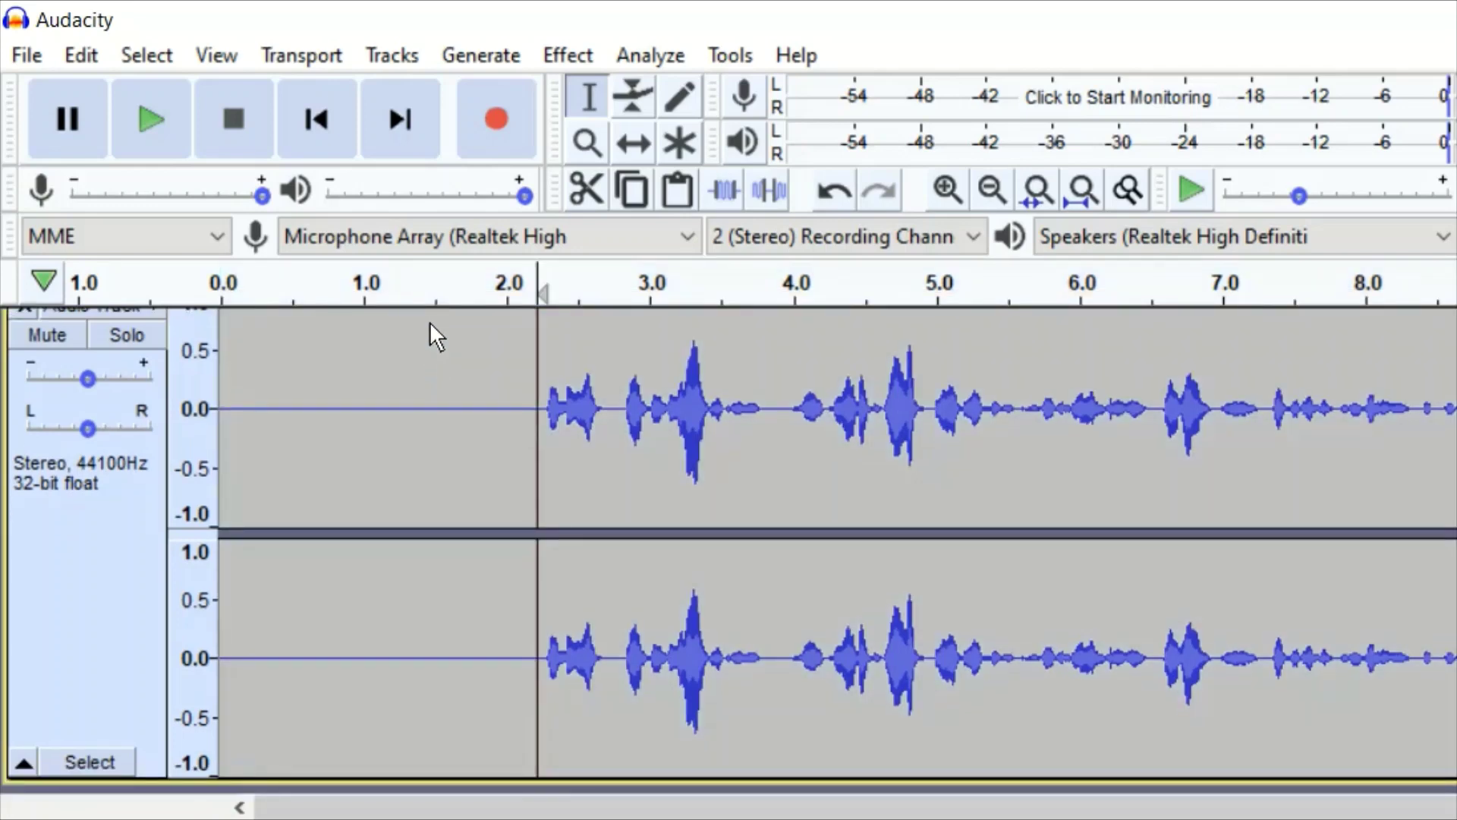
left_click_drag(436, 325, 180, 325)
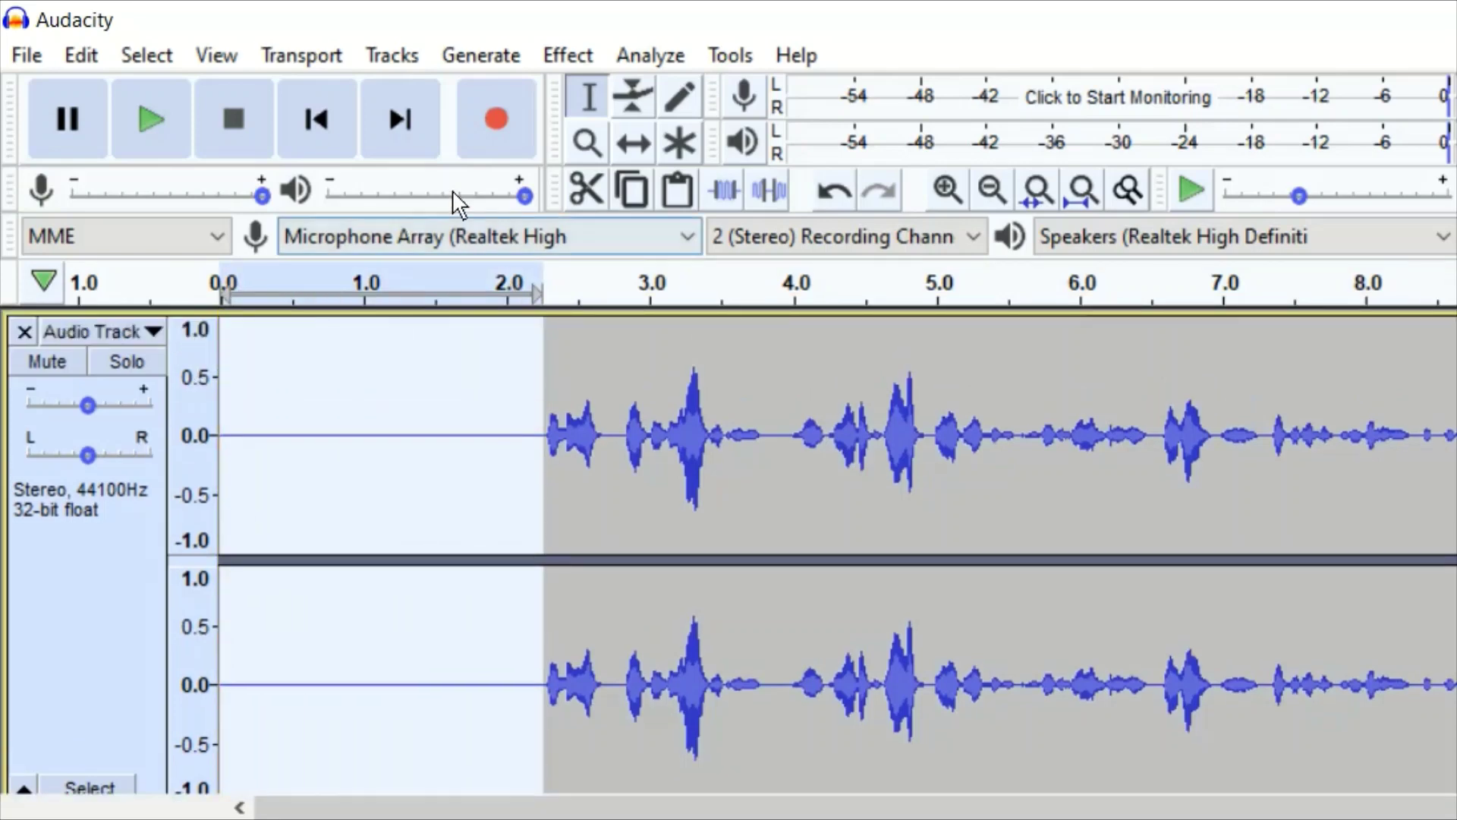
key("ctrl+x")
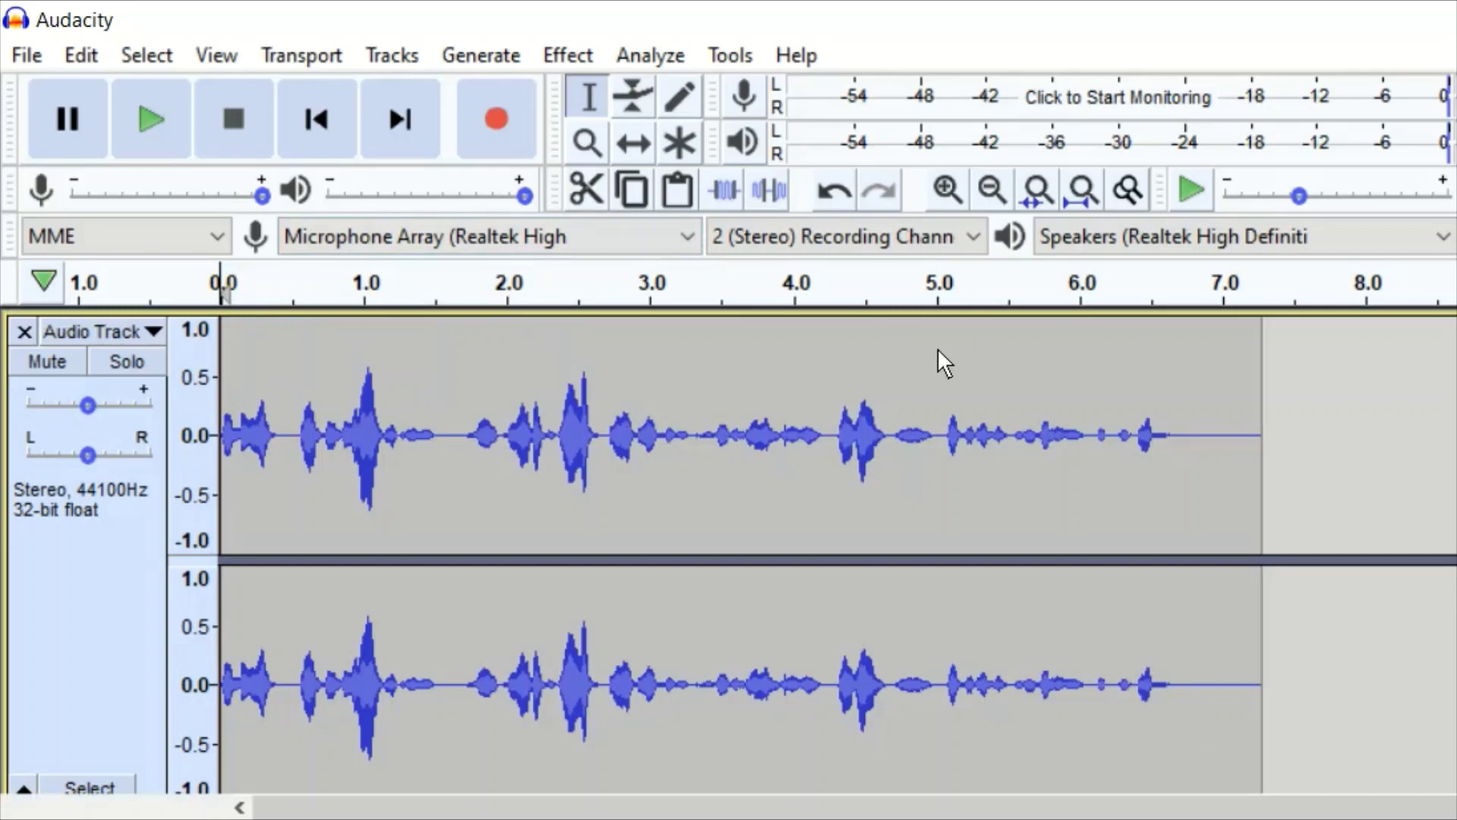
Cut the silence at the end of the track, from about 6.7 seconds to the clip's end
scroll(937, 347, "down", 1)
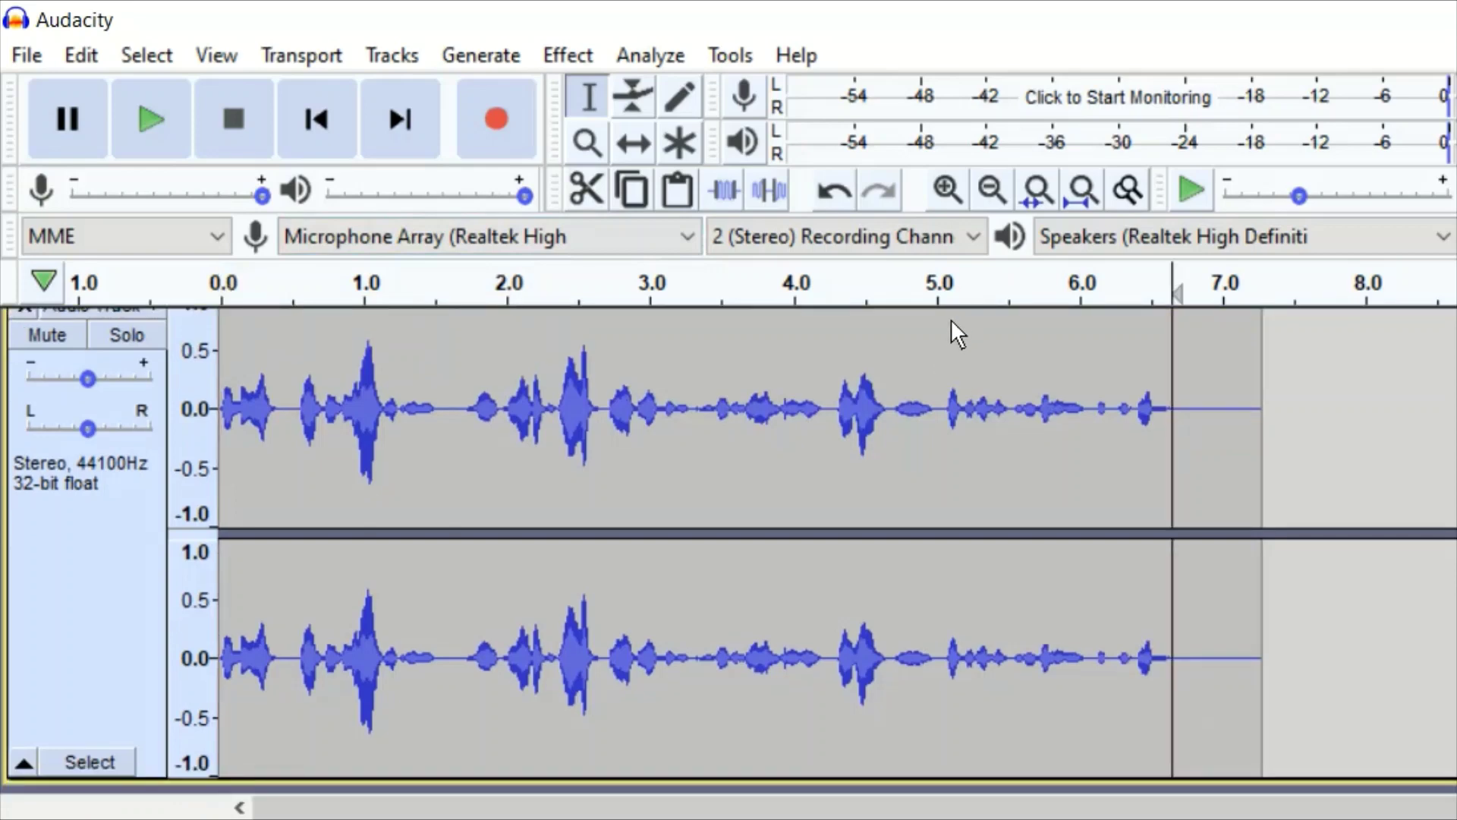
key("shift+End")
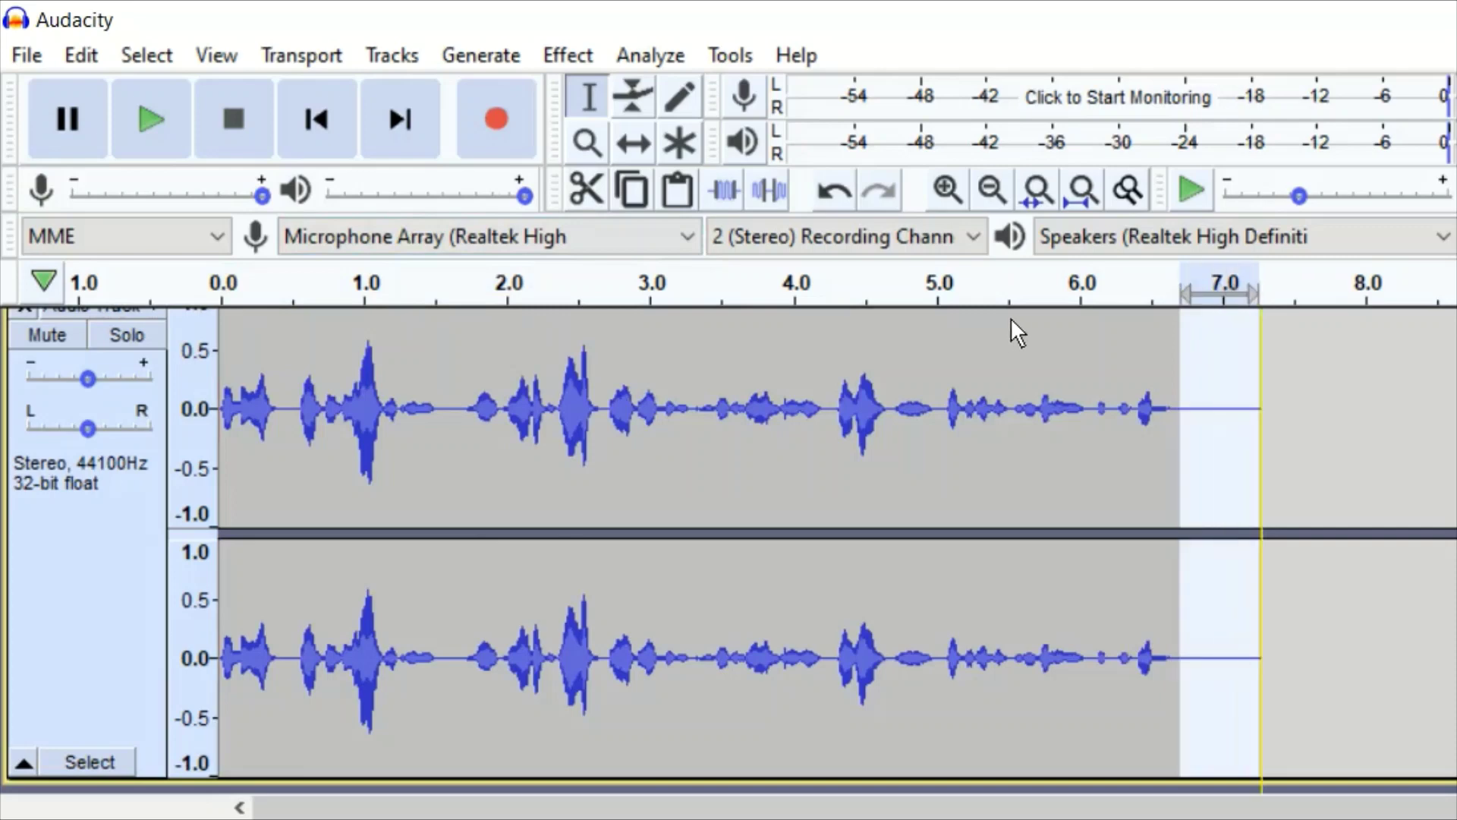
scroll(1009, 333, "up", 1)
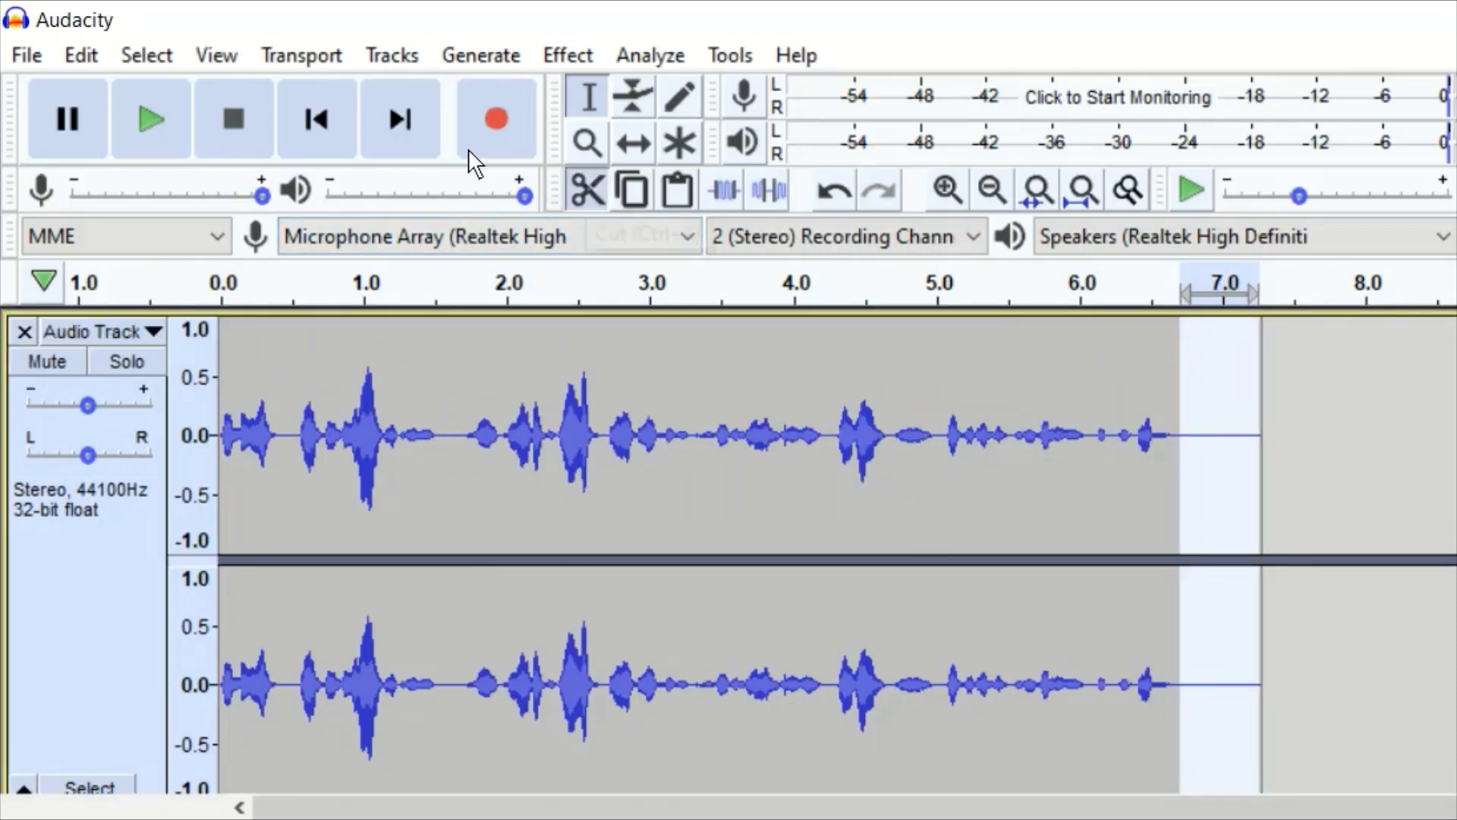
key("ctrl+x")
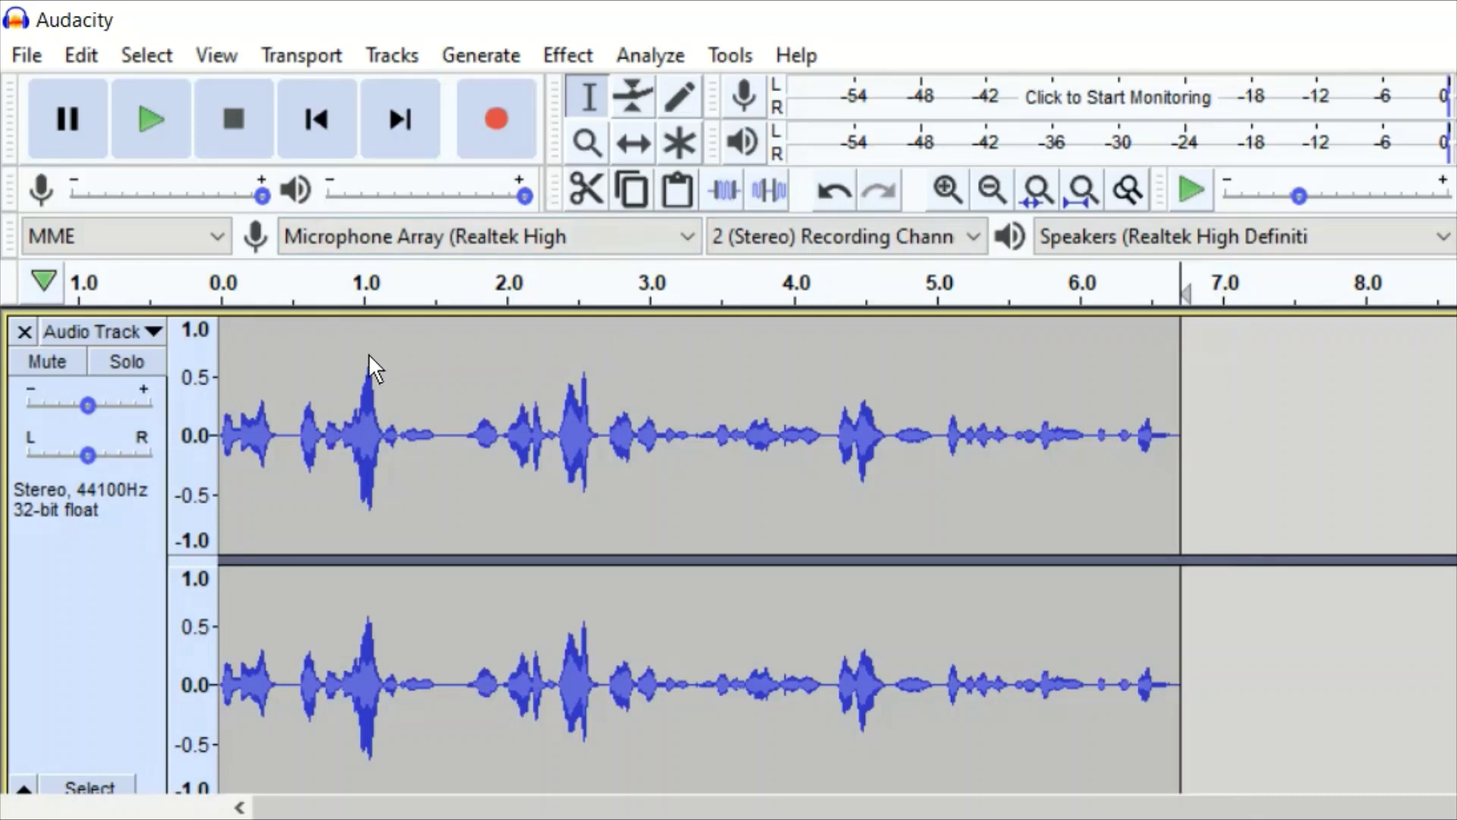
Delete the short silent pause between about 1.5 and 1.7 seconds in the track
scroll(371, 349, "down", 1)
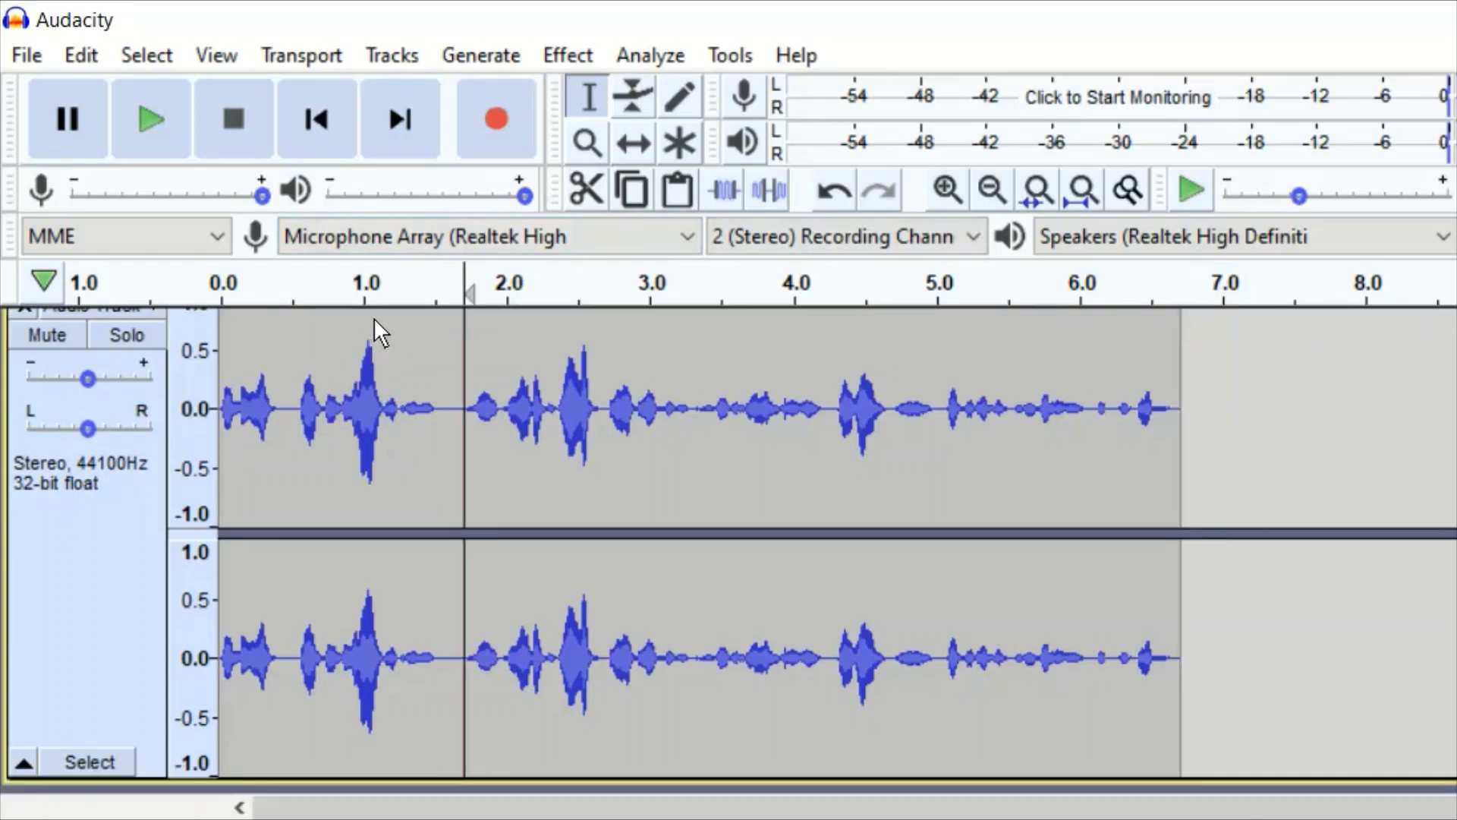
key("shift+Left")
key("shift+Left")
key("shift+Left")
key("shift+Left")
key("shift+Left")
key("shift+Left")
key("shift+Left")
key("shift+Left")
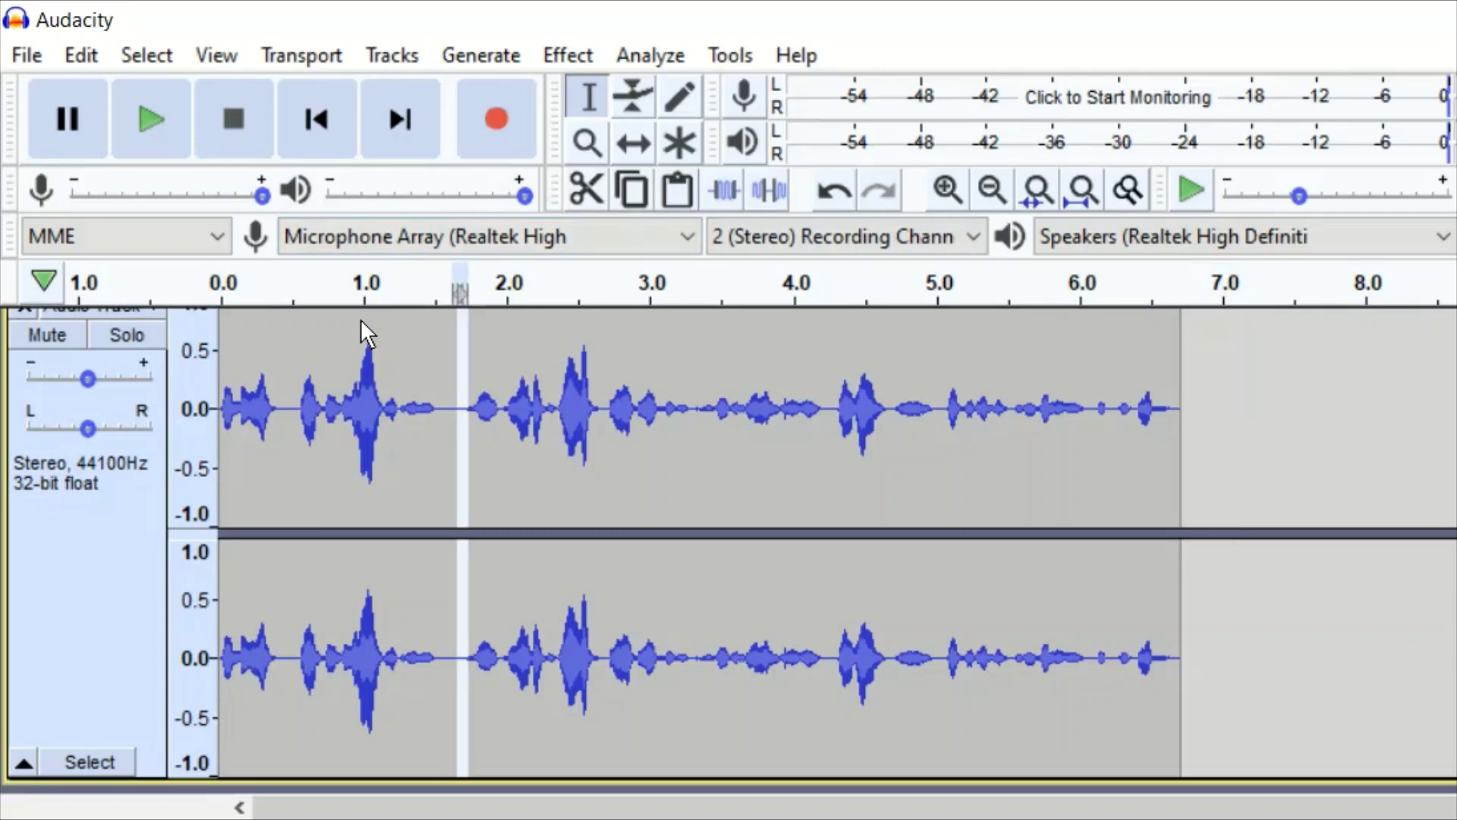
key("Delete")
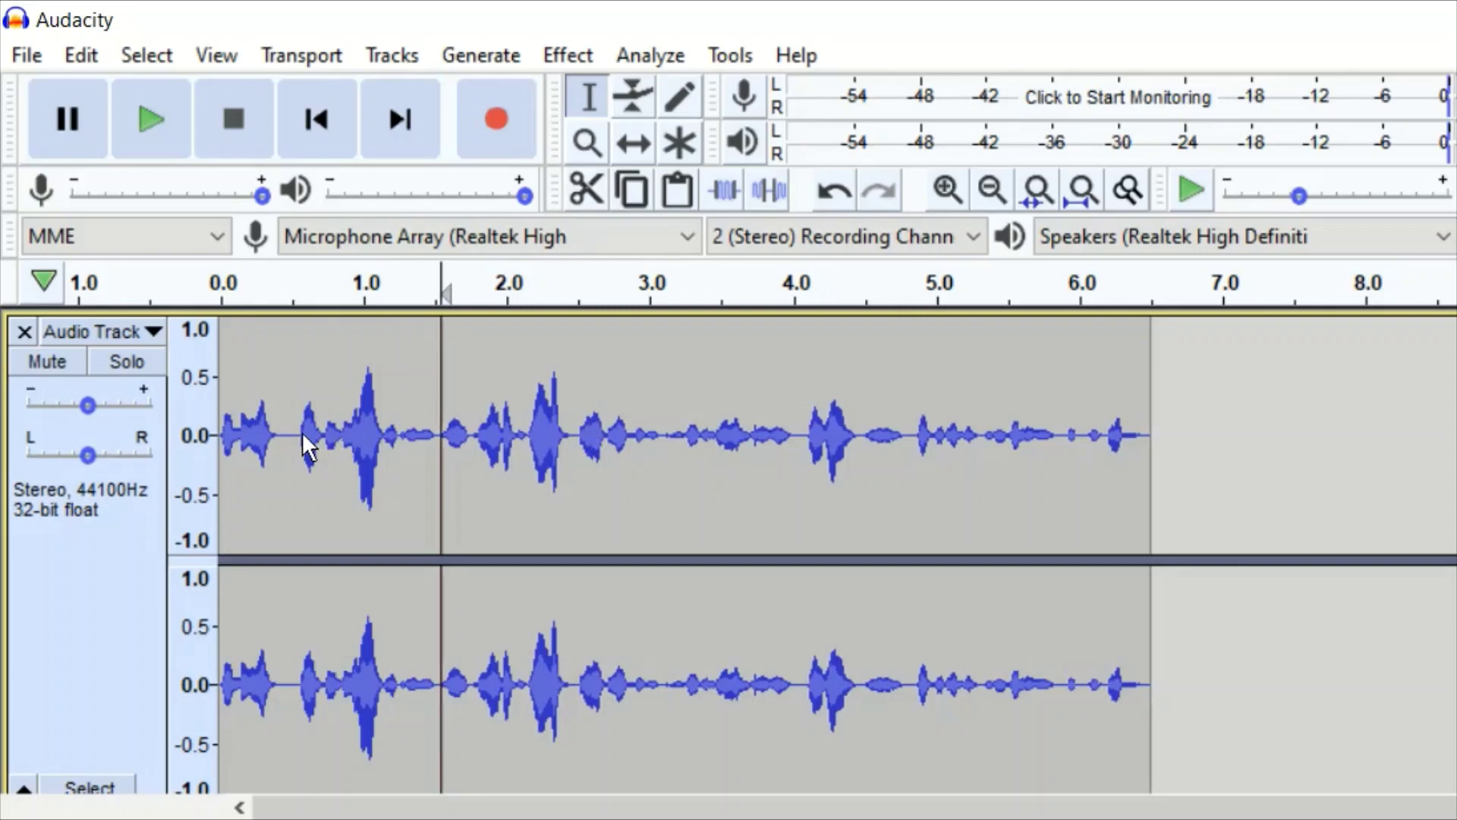
Play the edited track from its start to check the sound, and return the cursor to the beginning
scroll(173, 360, "down", 1)
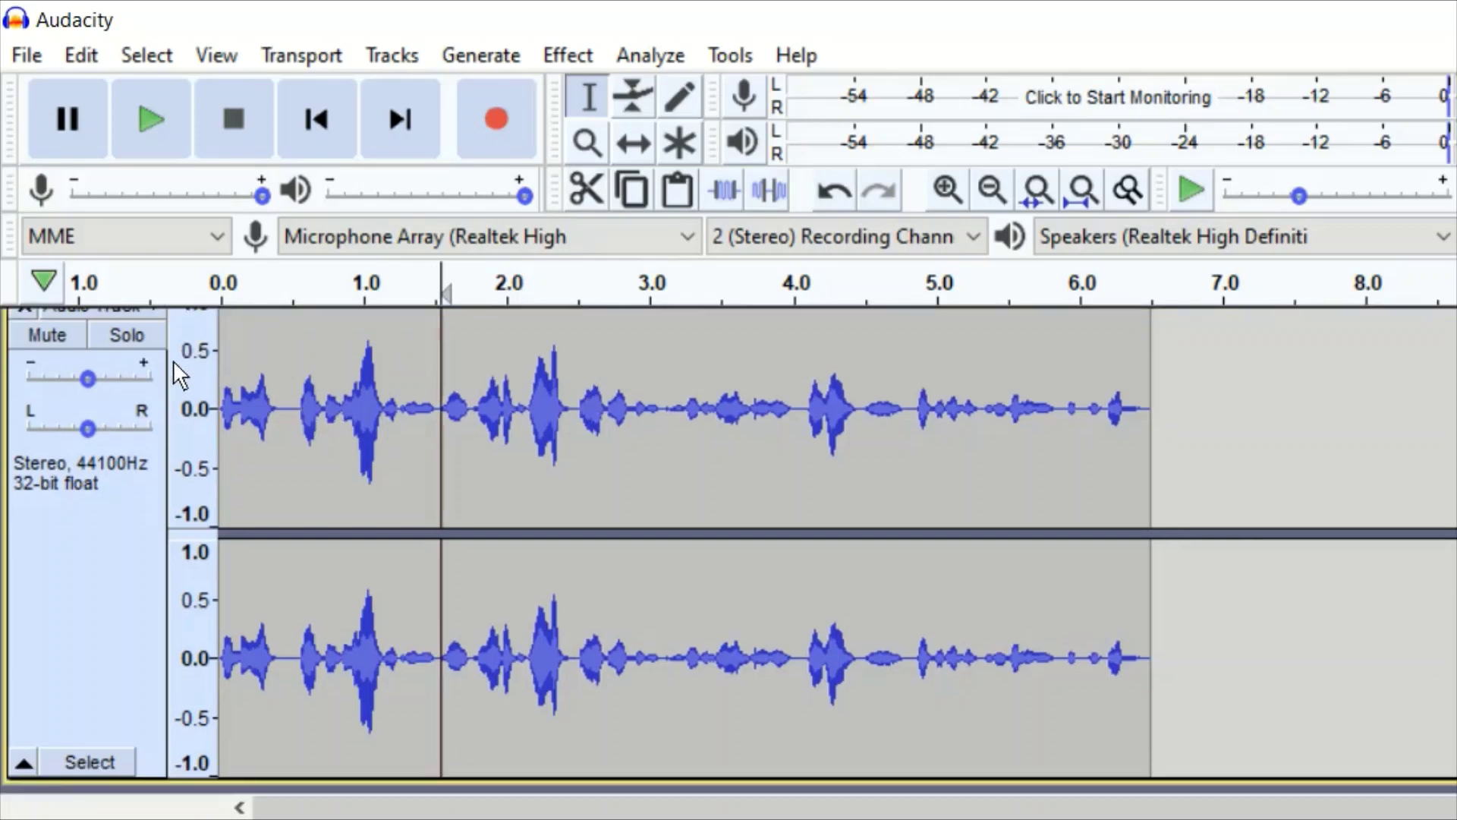
left_click(176, 286)
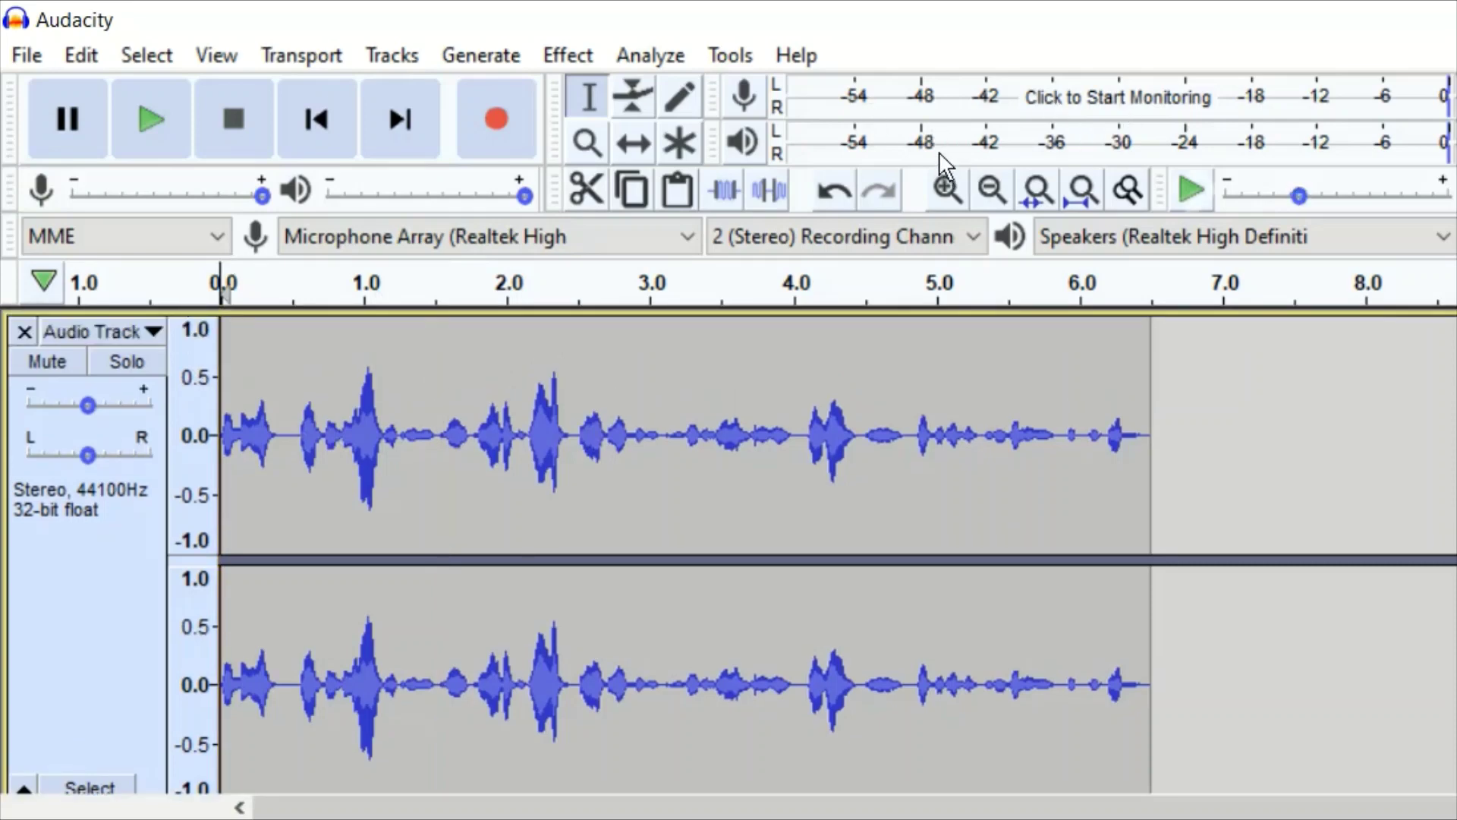
key("space")
left_click(568, 54)
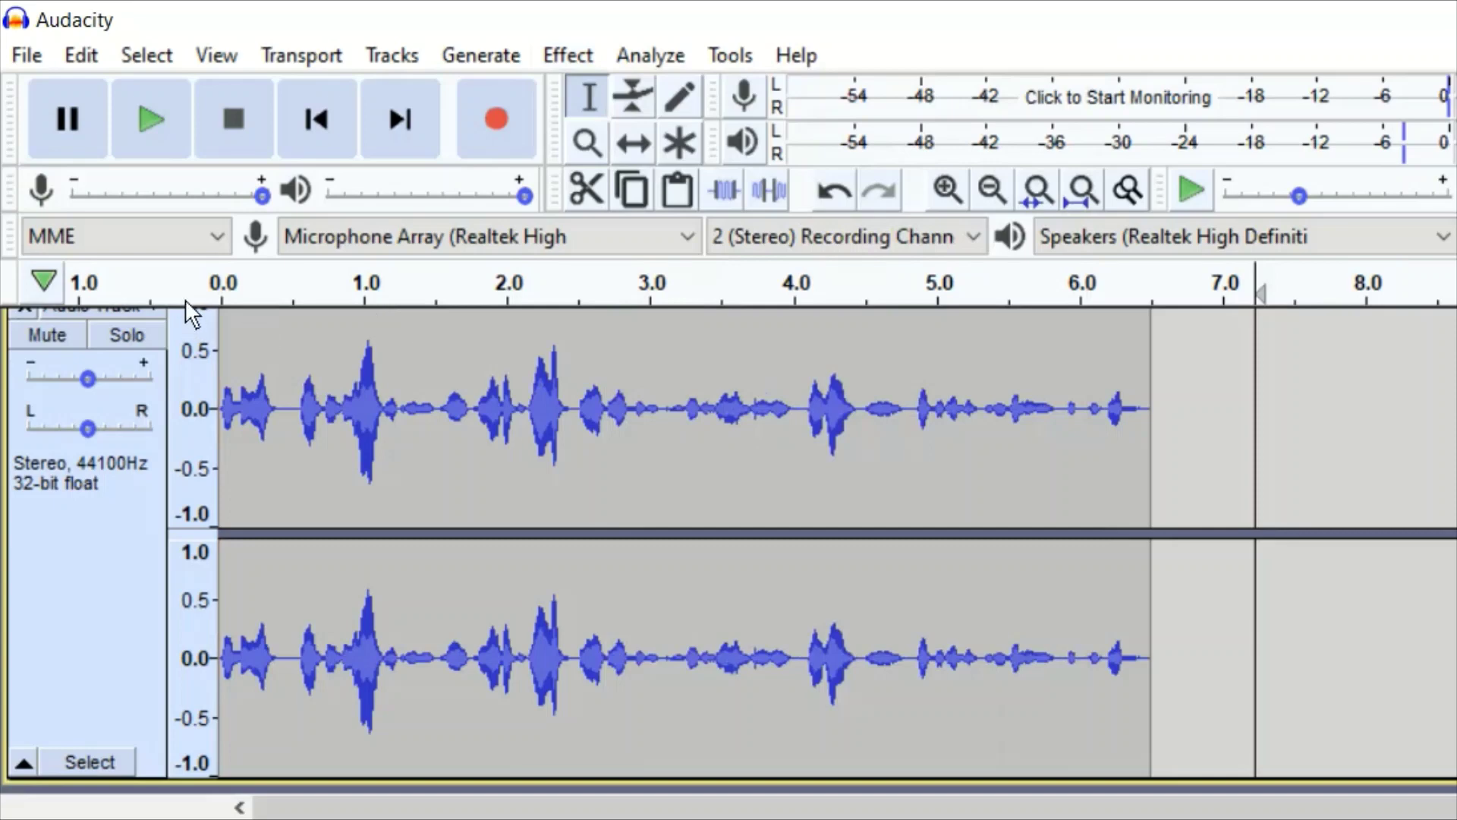
key("Home")
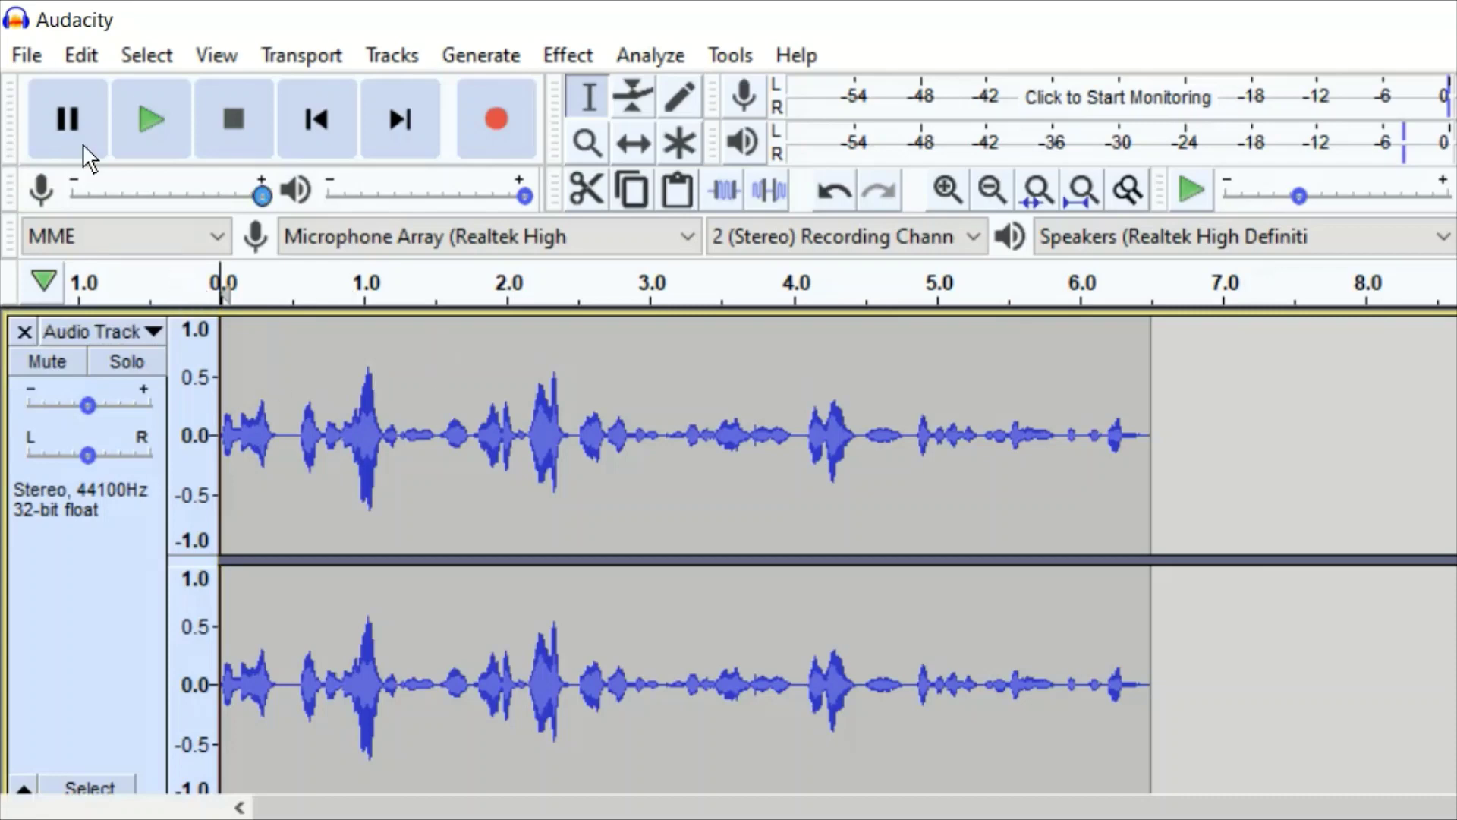
Start exporting the track as a WAV file
left_click(23, 54)
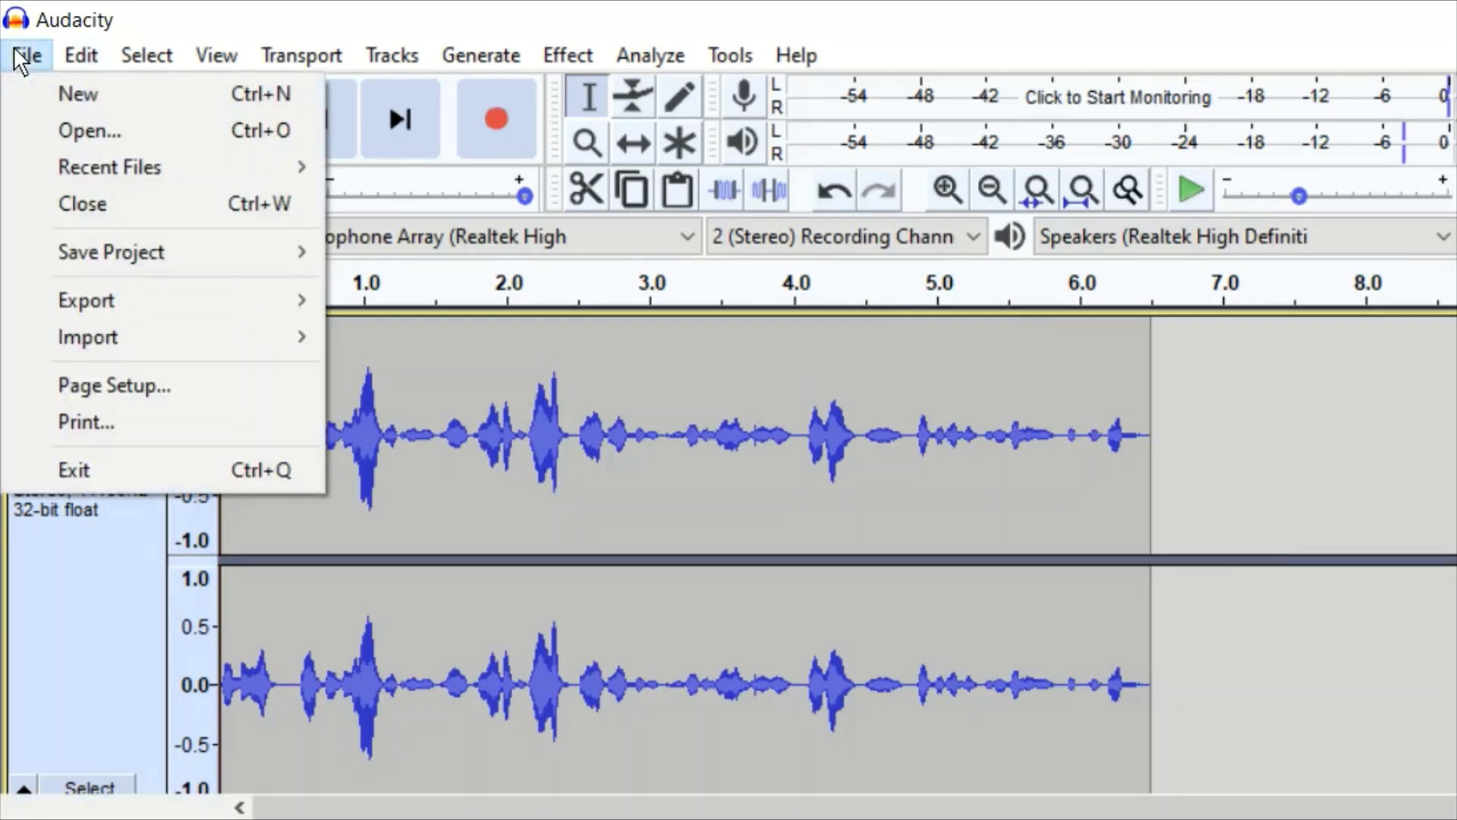
key("Down")
key("Right")
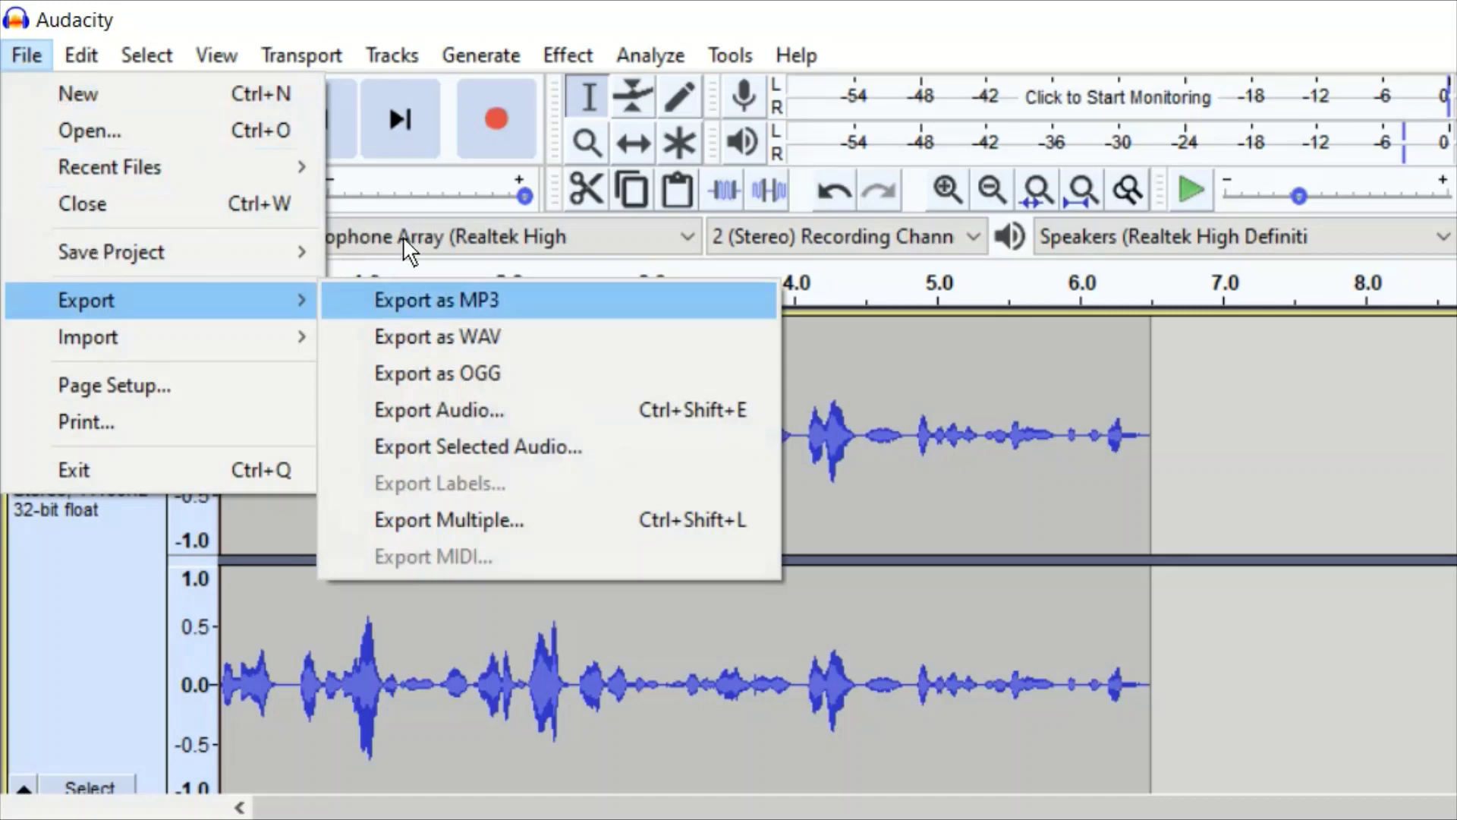
key("Down")
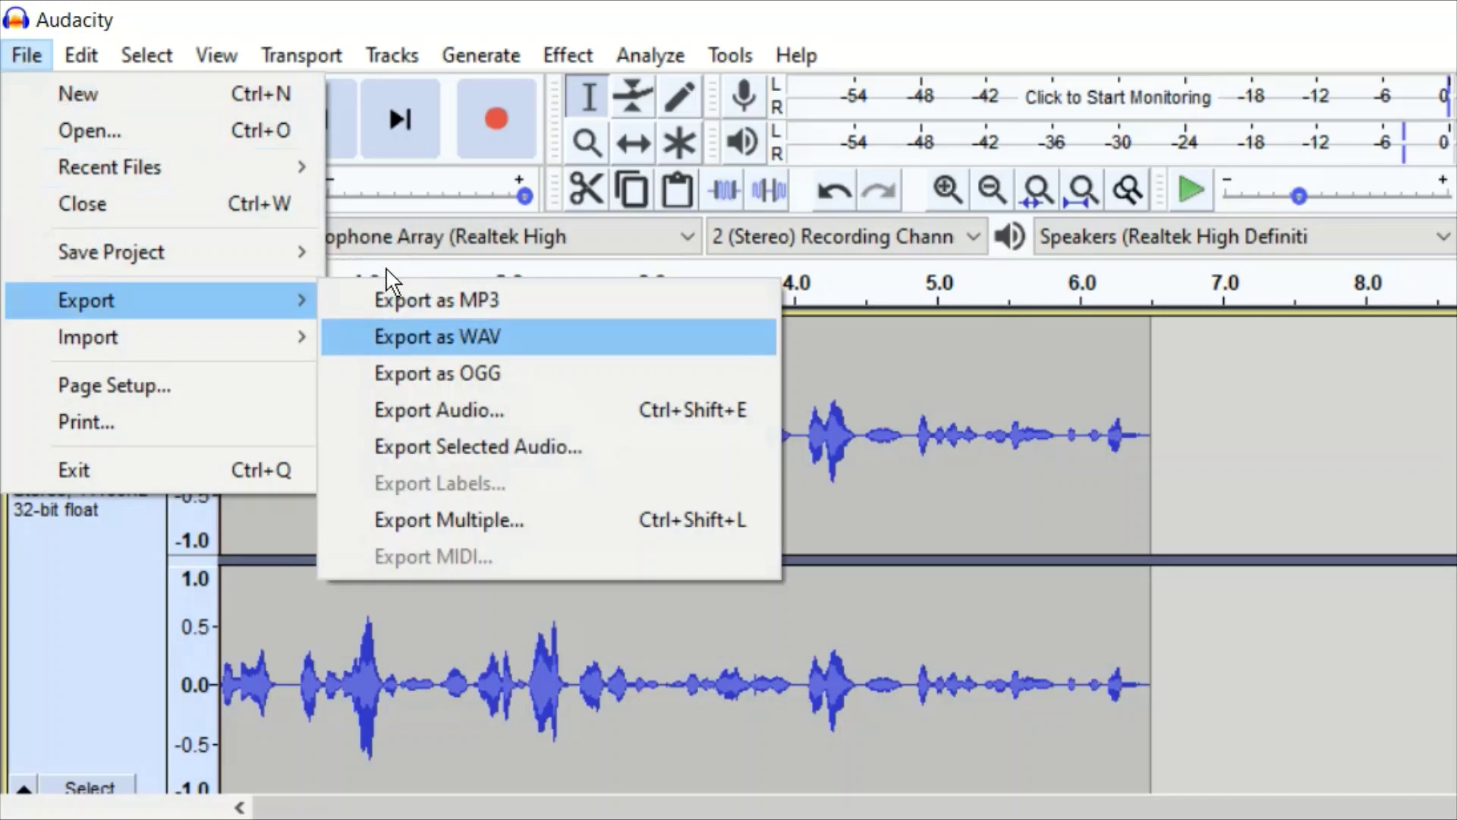
key("Return")
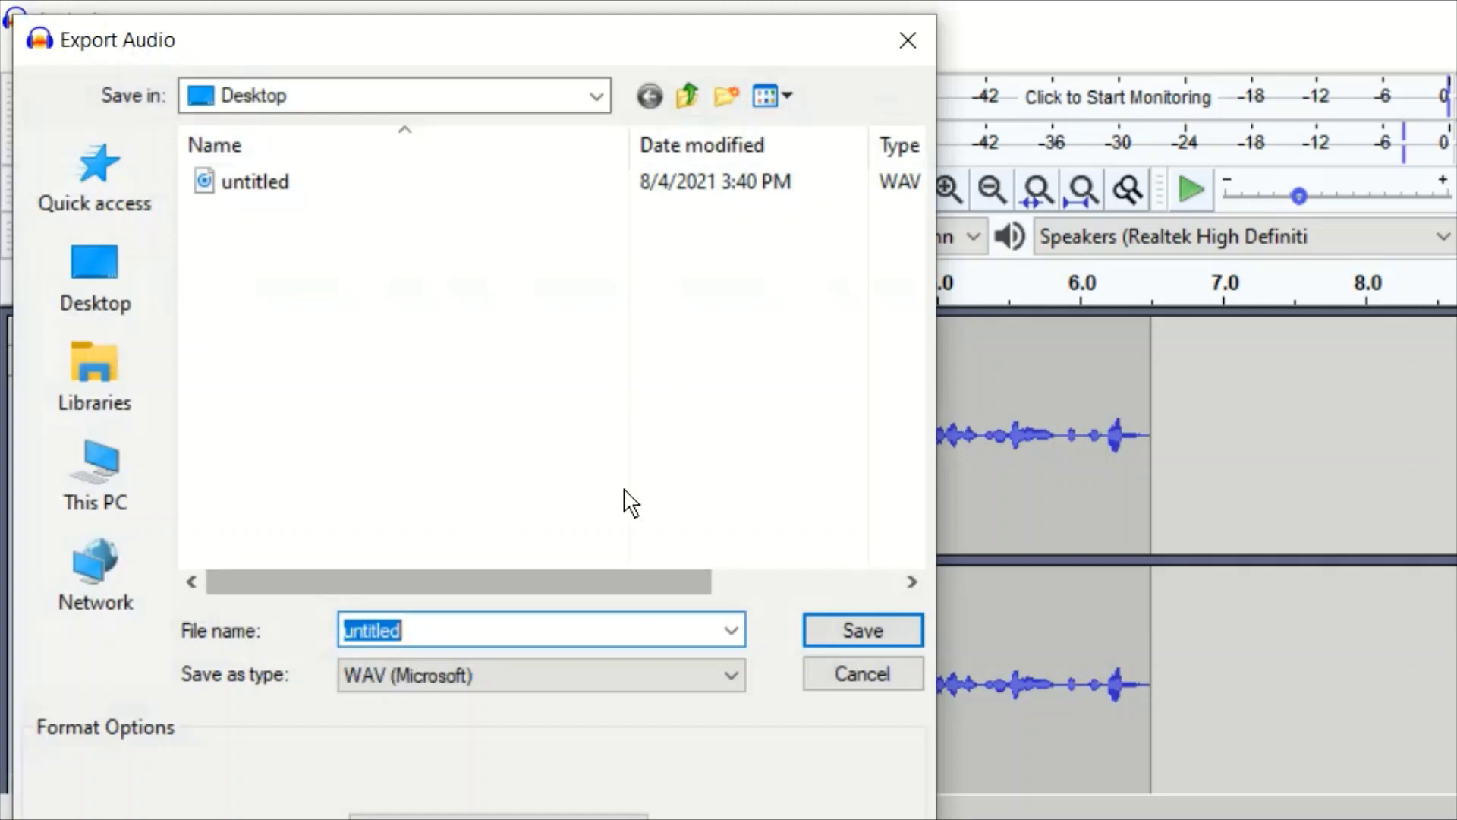
Name the export file aa, save it to the Desktop and accept the metadata tags left blank
key("End")
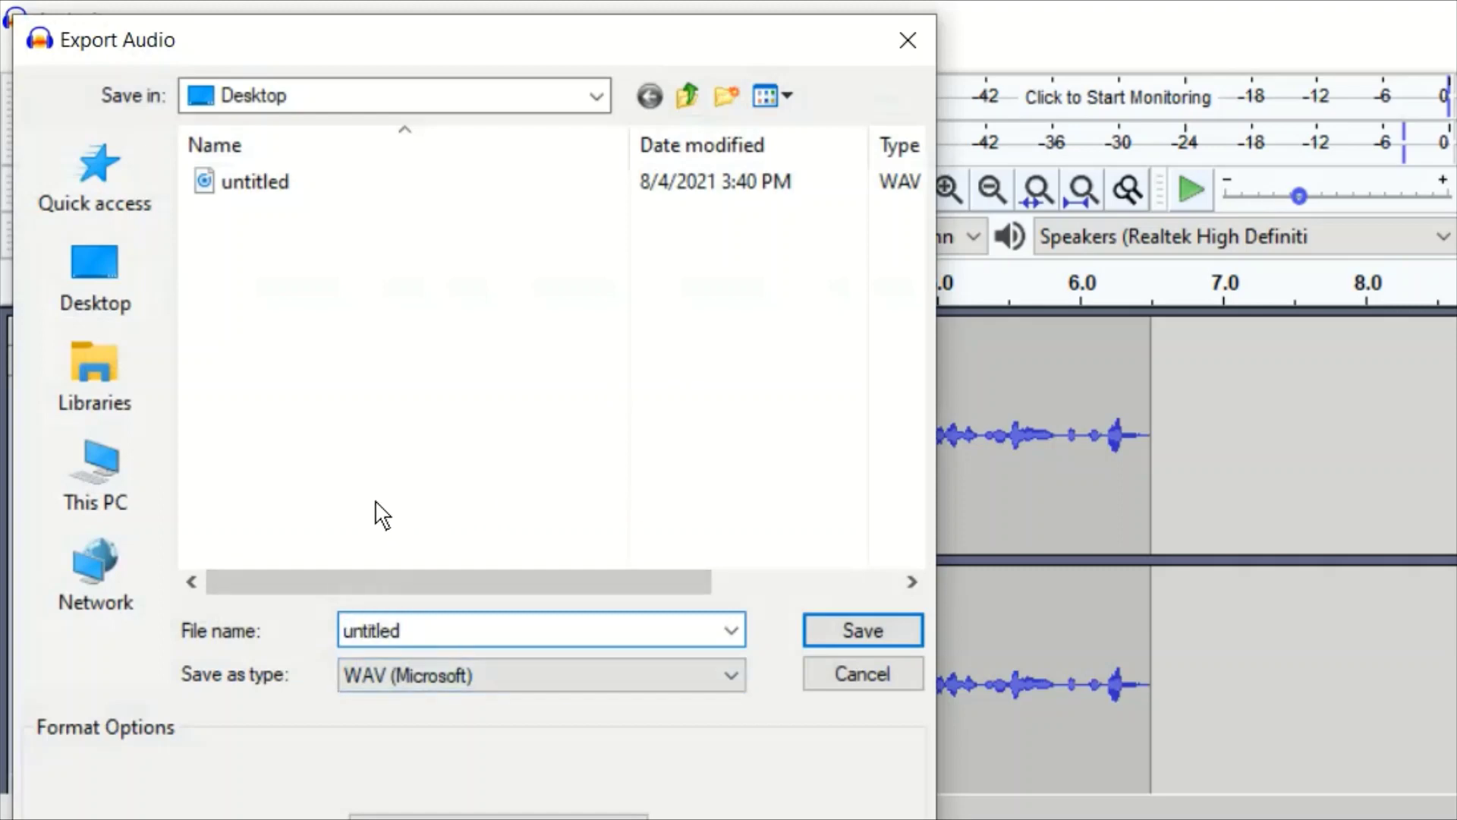
key("BackSpace")
key("BackSpace")
key("BackSpace")
key("BackSpace")
key("BackSpace")
key("BackSpace")
key("BackSpace")
key("BackSpace")
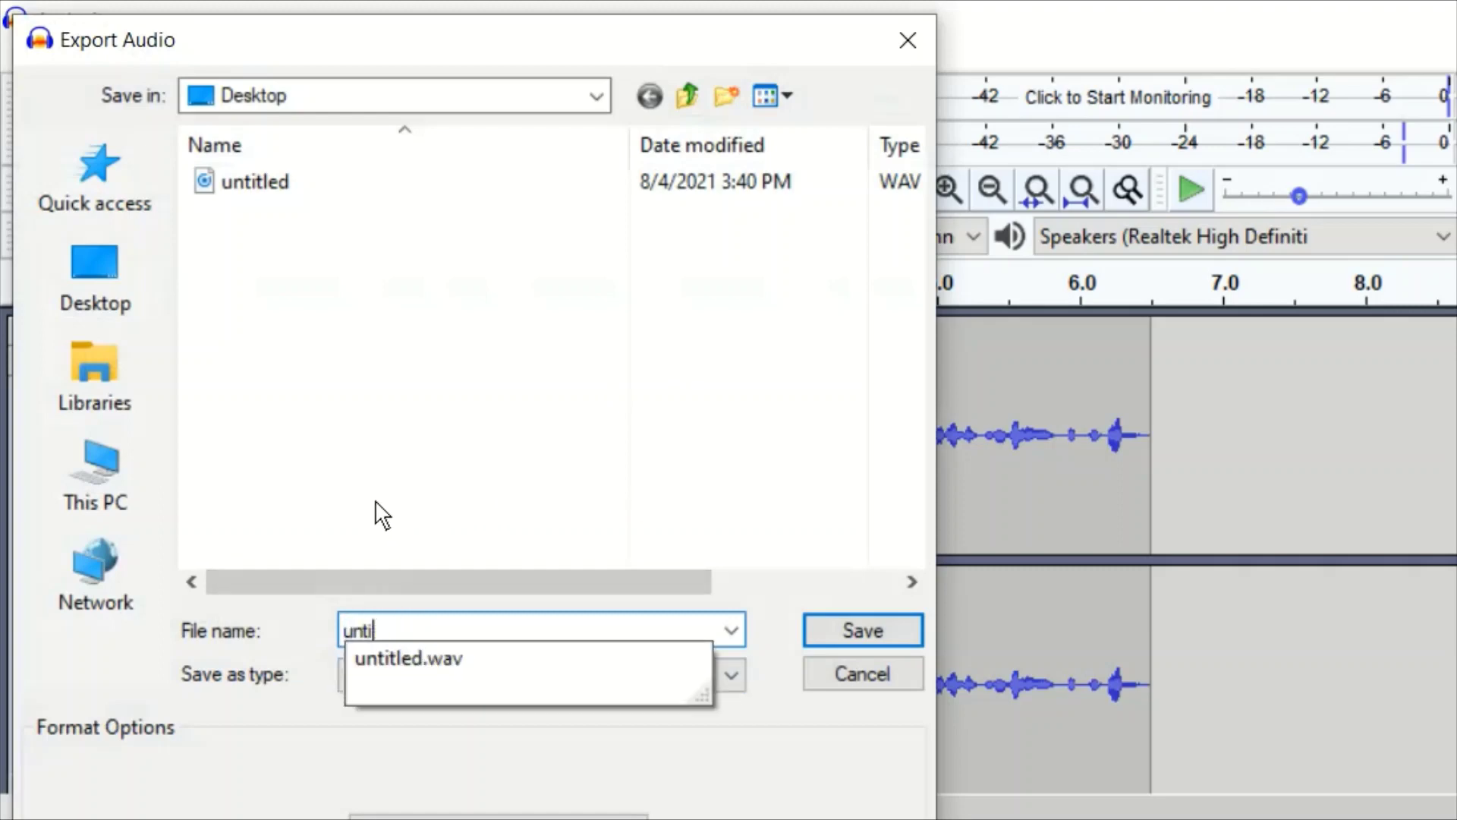
type("aa")
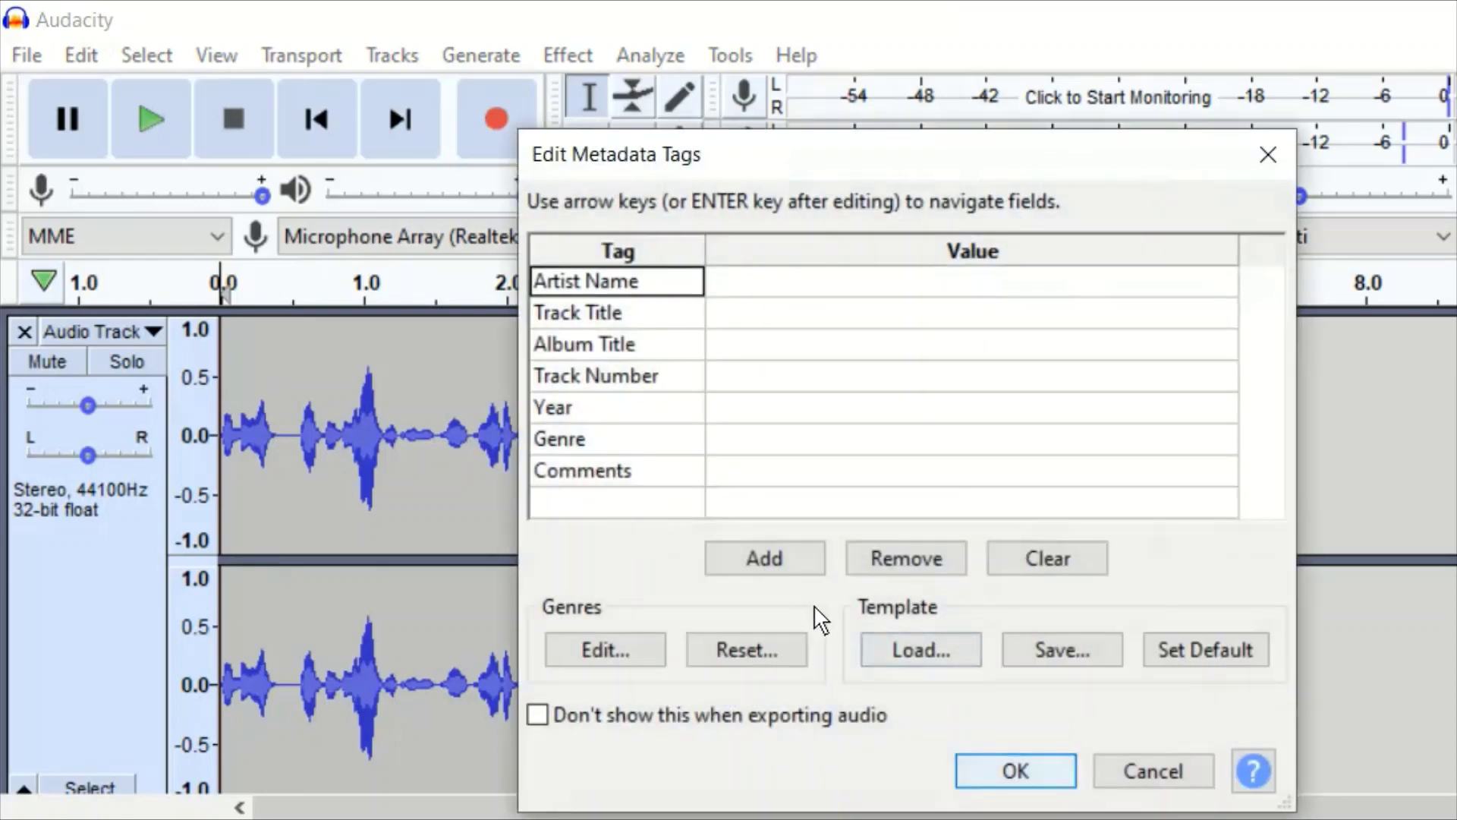
key("Return")
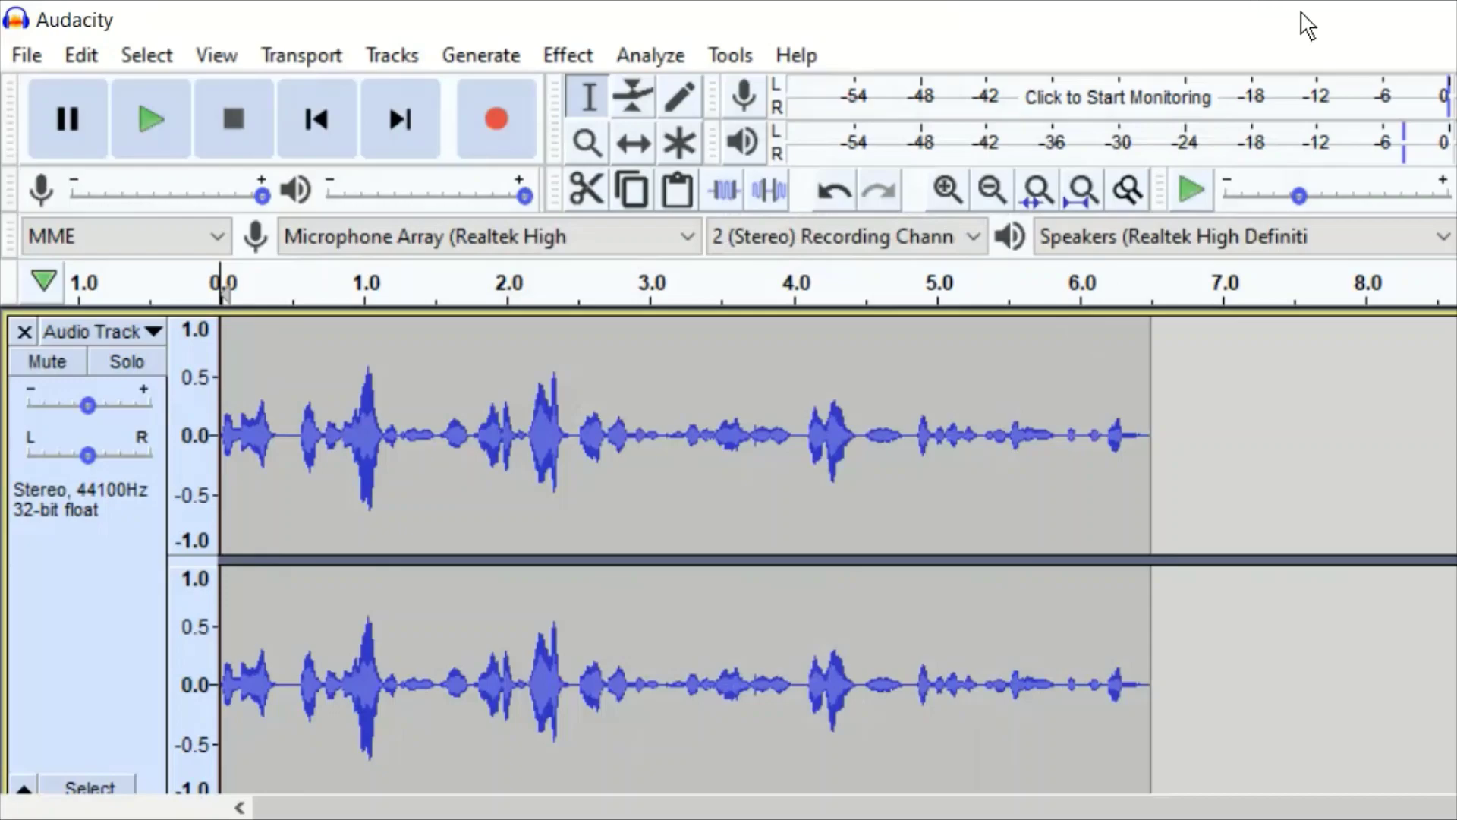
Switch to the desktop, check the exported aa file in Groove Music and close the player
key("super+d")
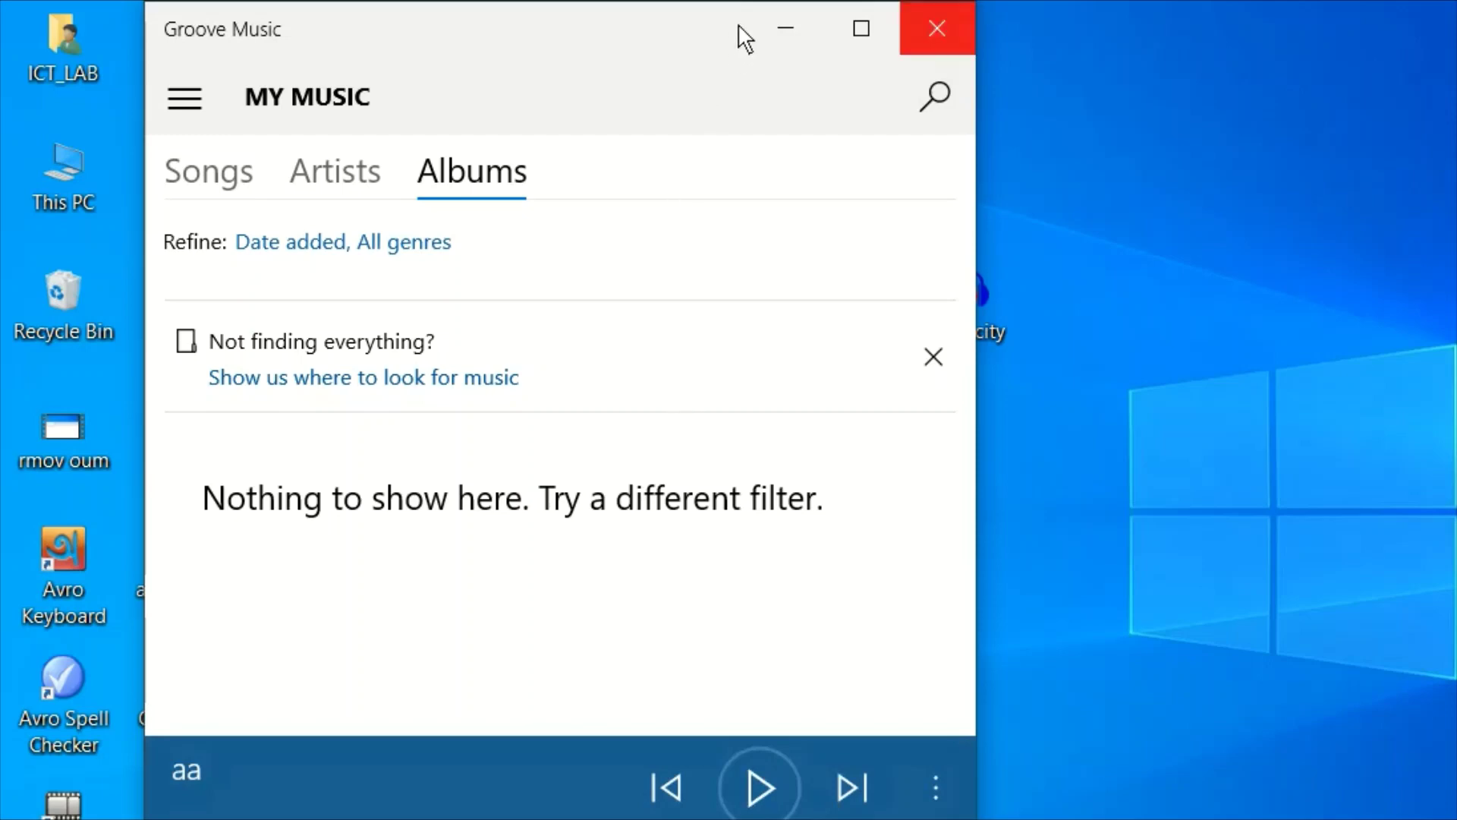
key("alt+F4")
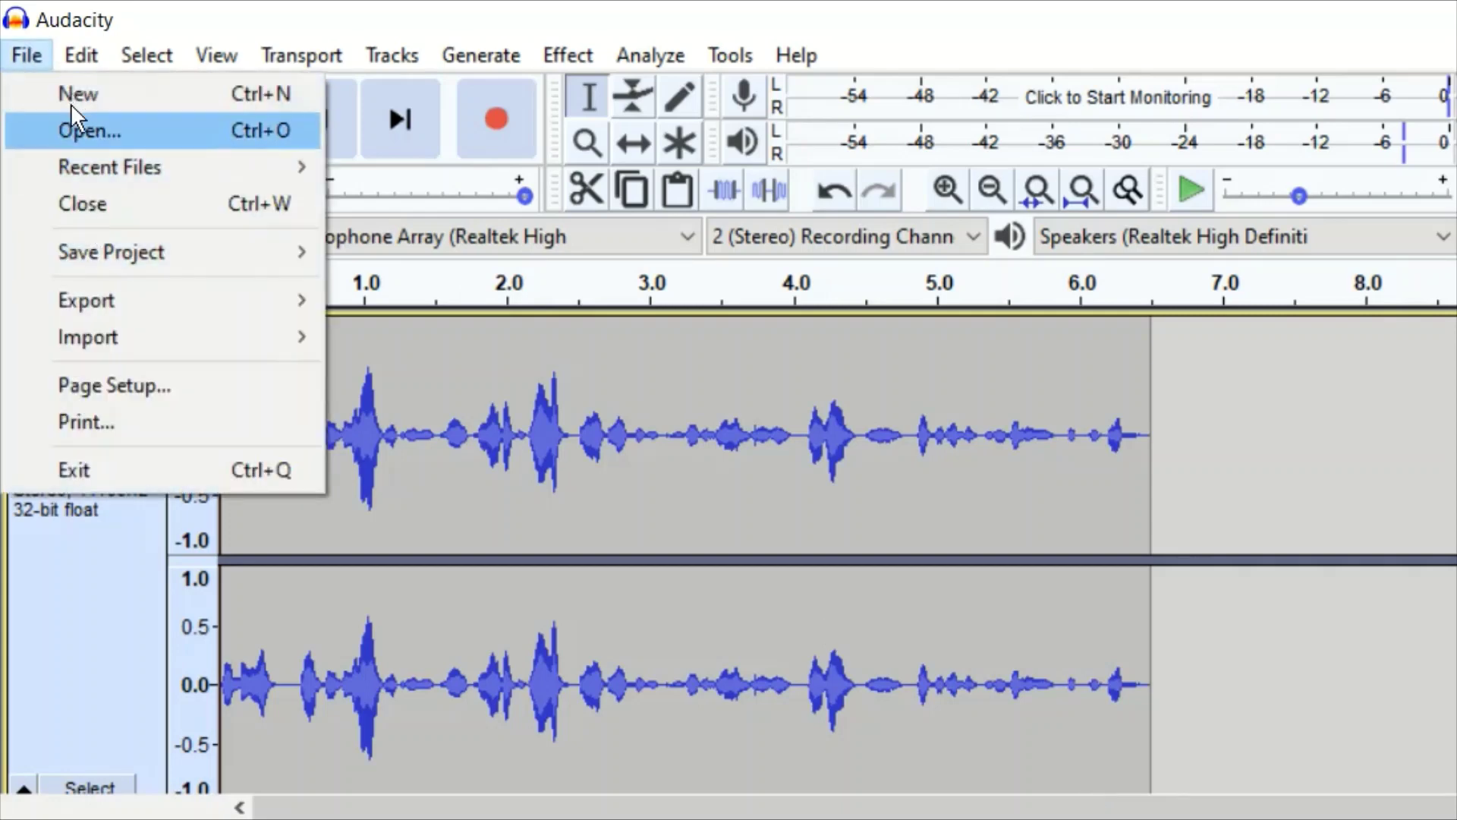
left_click(568, 55)
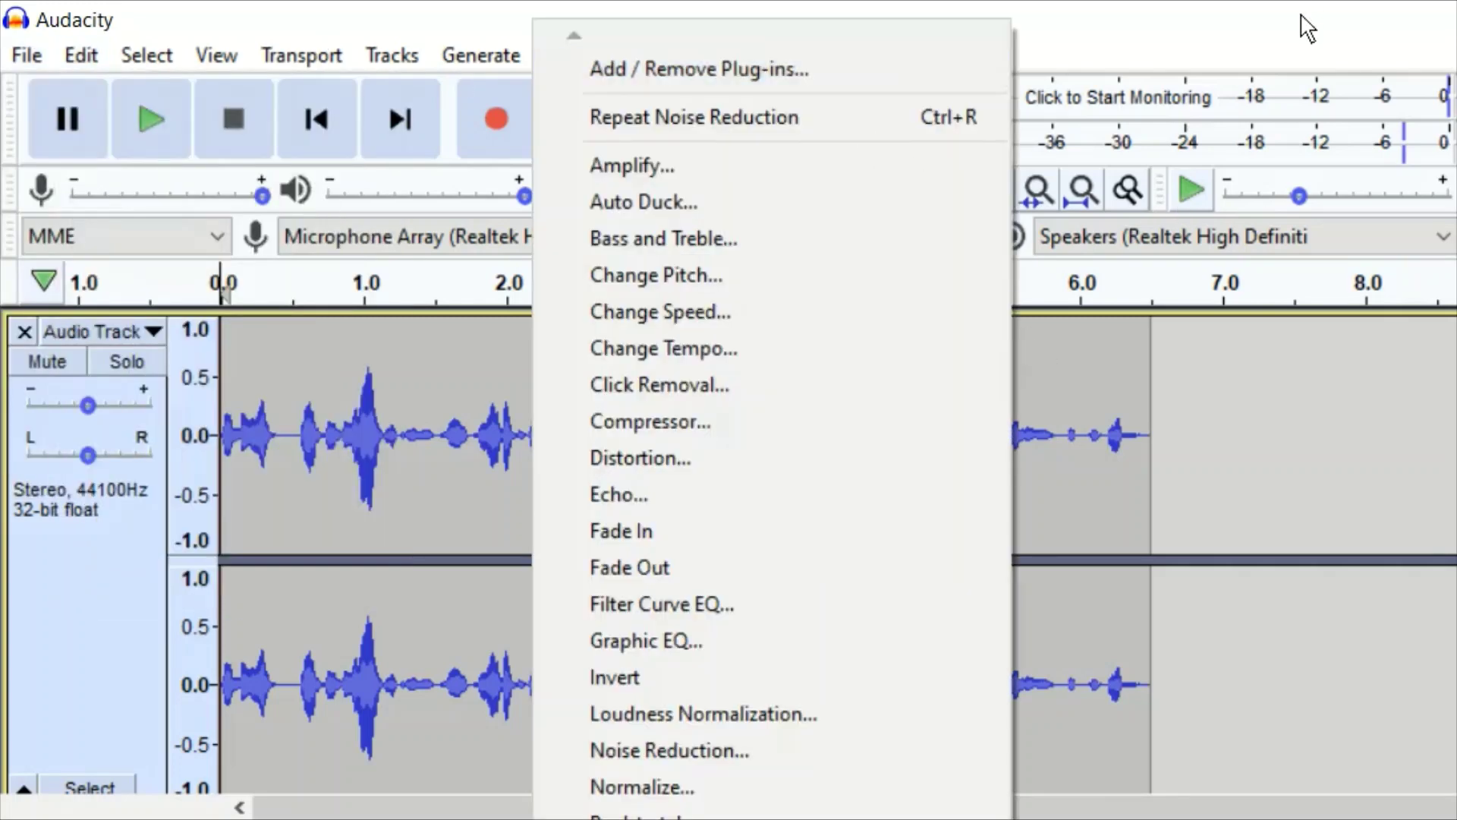
left_click(1166, 32)
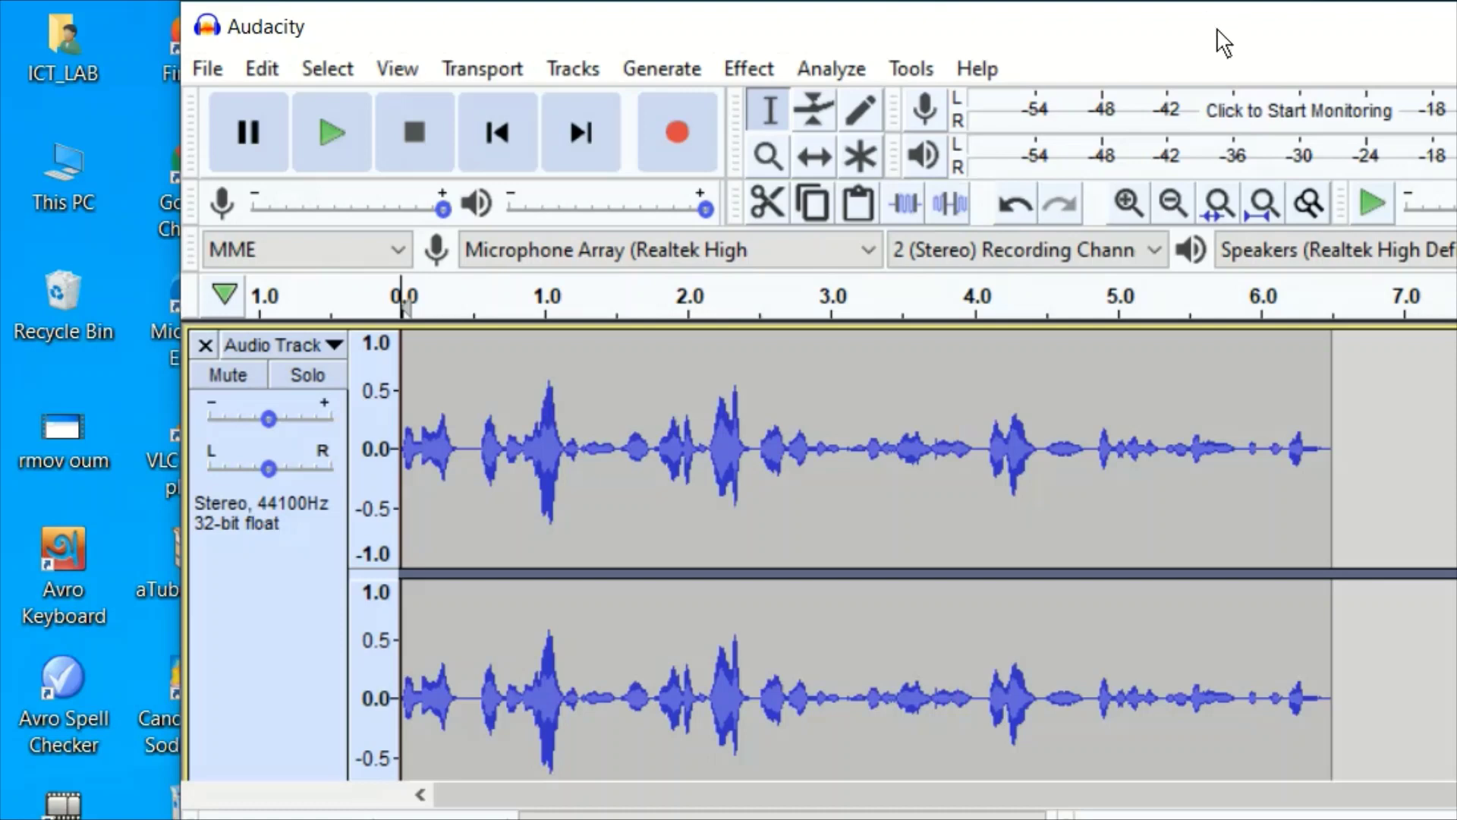
Hide the open windows to show the desktop
key("super+d")
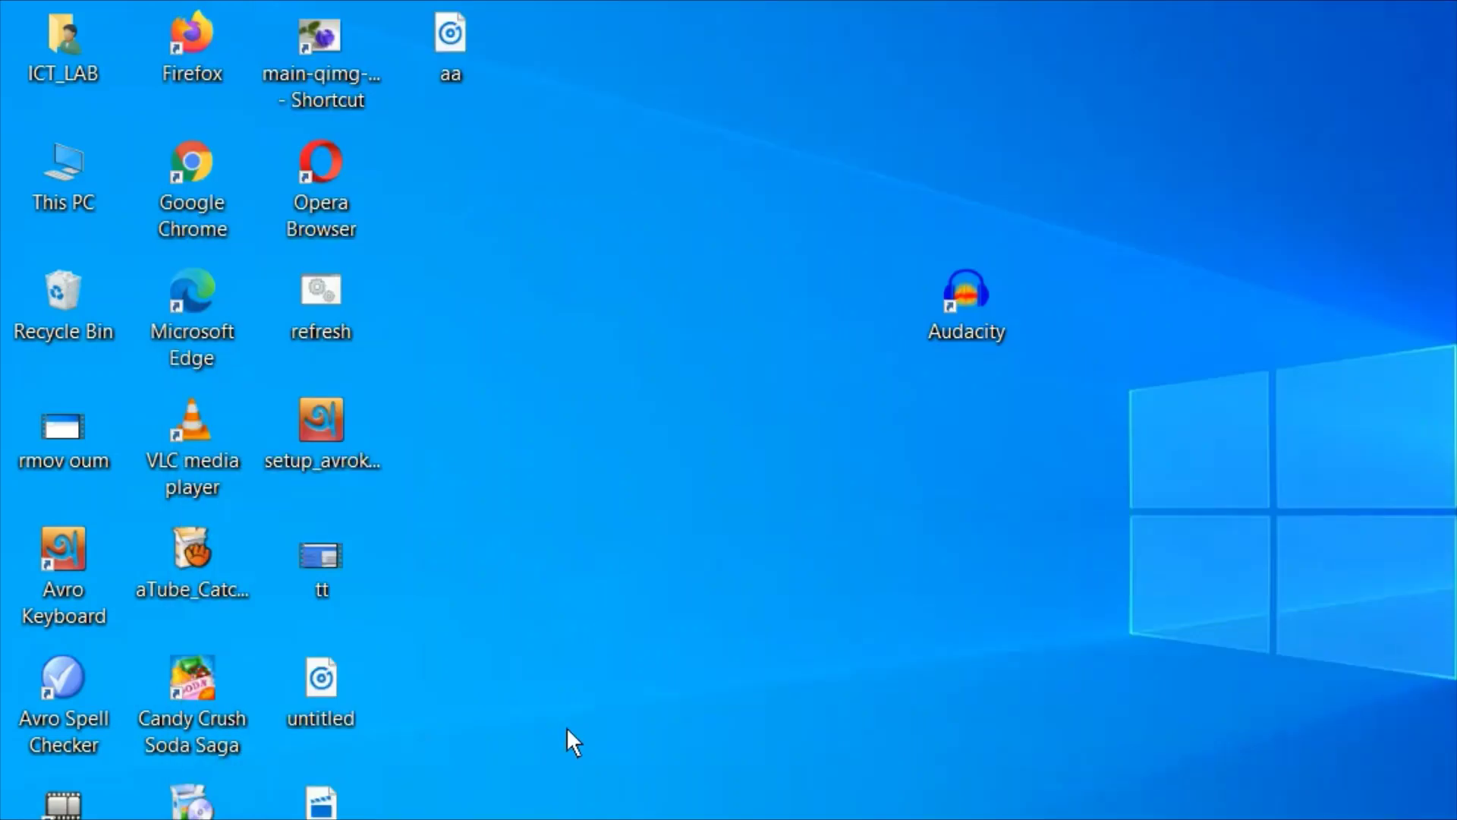